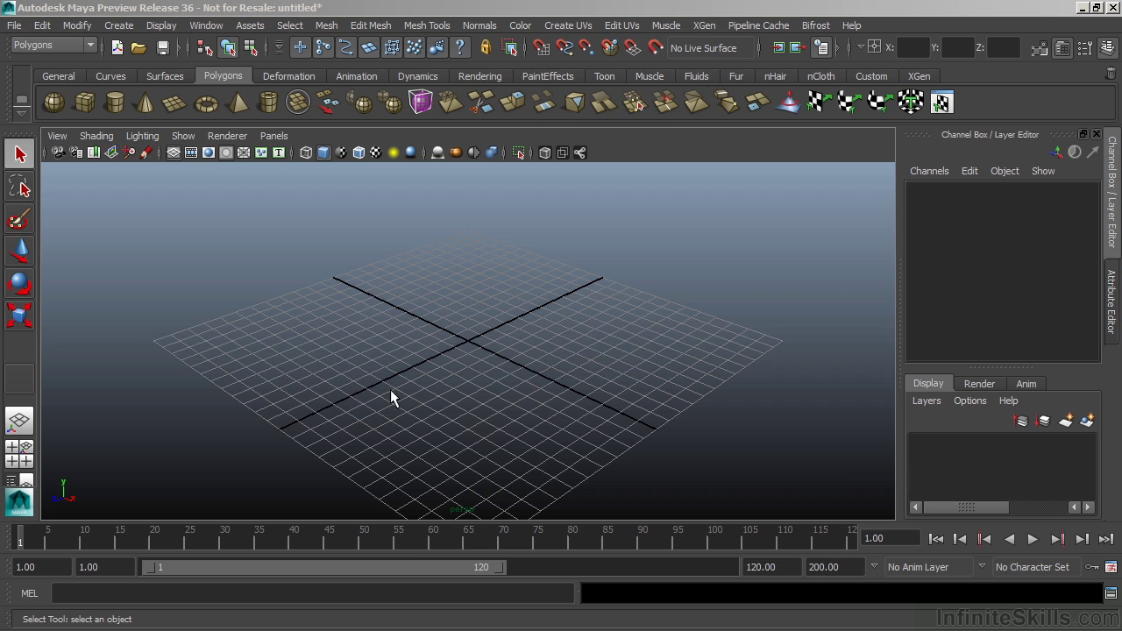
- Create a polygon sphere at the origin and scroll to its polySphere1 inputs (radius 1, 20×20)
click(118, 26)
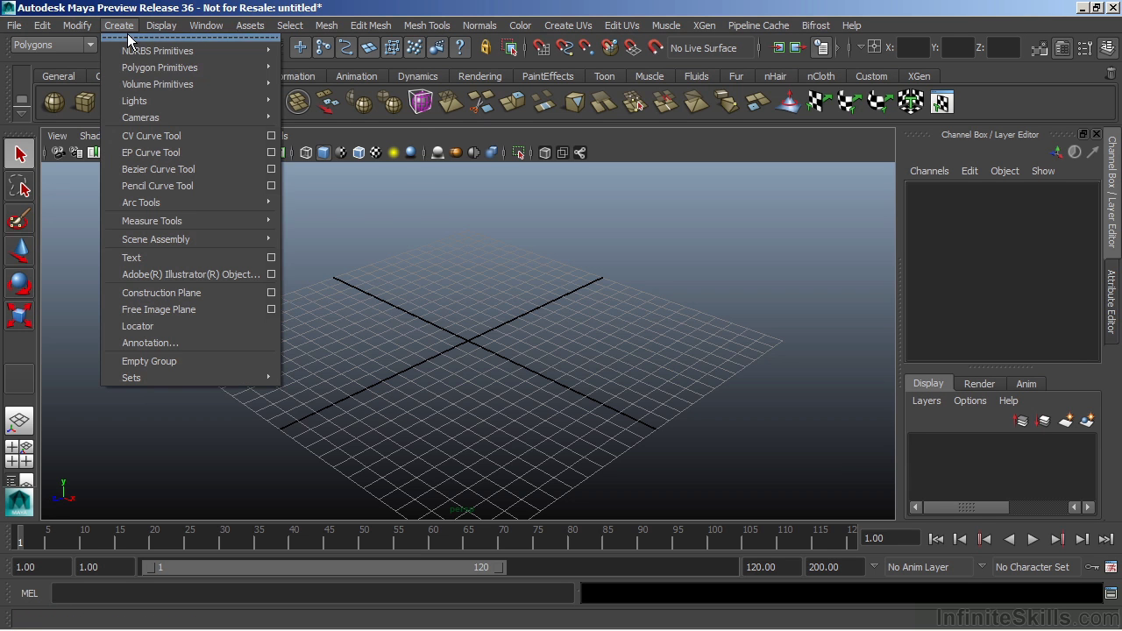
mouse_move(136, 70)
click(349, 77)
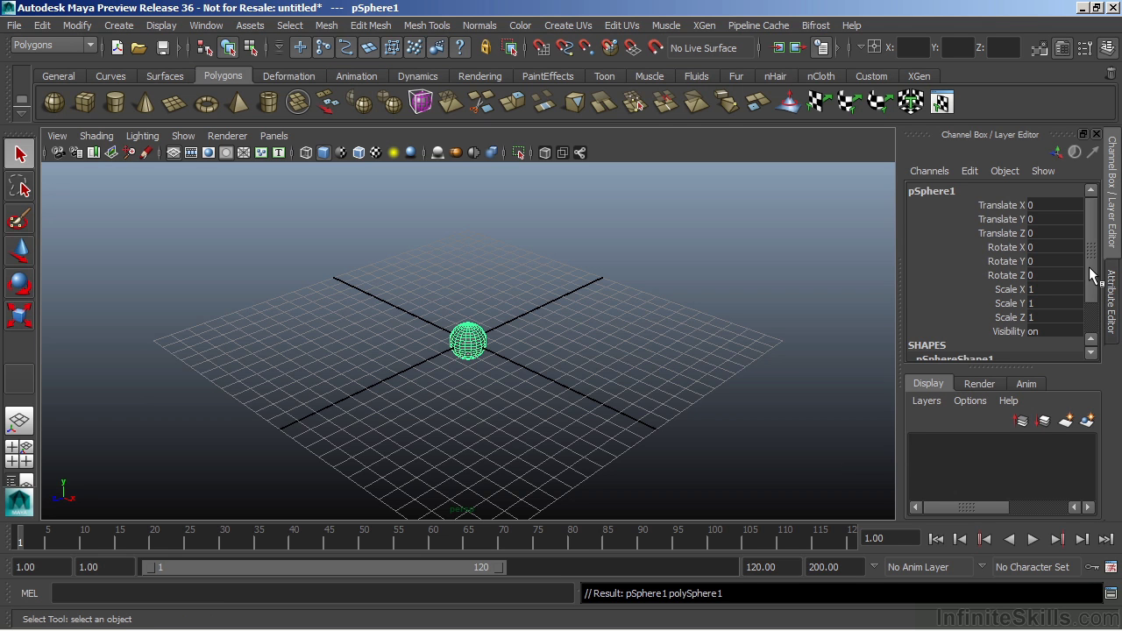
drag(1091, 273, 1092, 307)
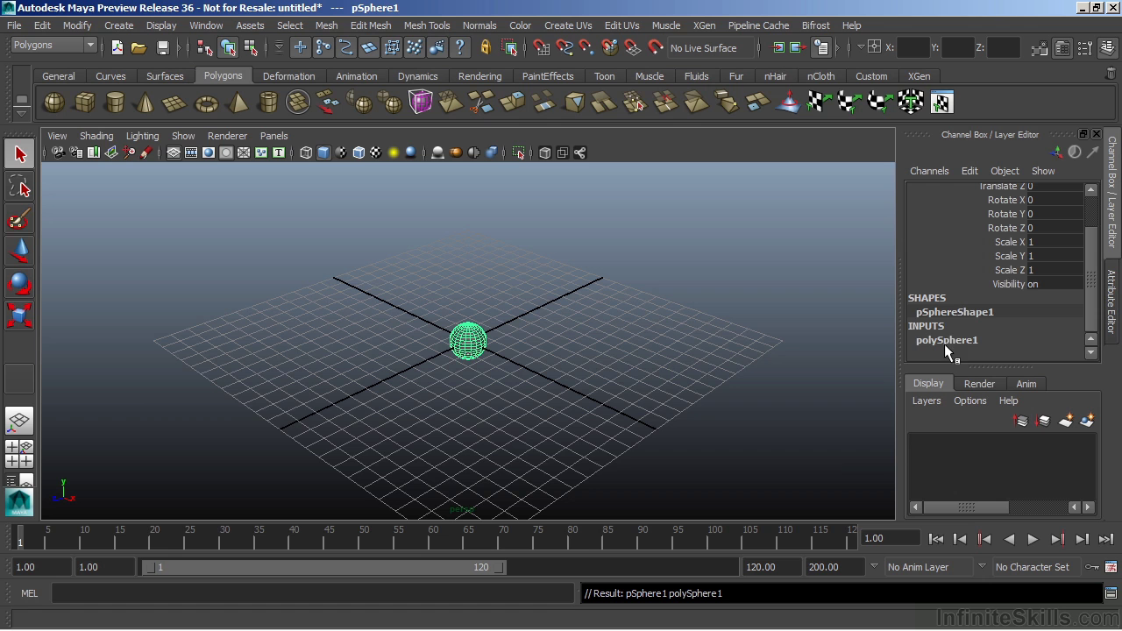
drag(1089, 249, 1090, 281)
- Review the pSphere1, pSphereShape1 and polySphere1 attribute tabs, then return to the Channel Box
click(1110, 294)
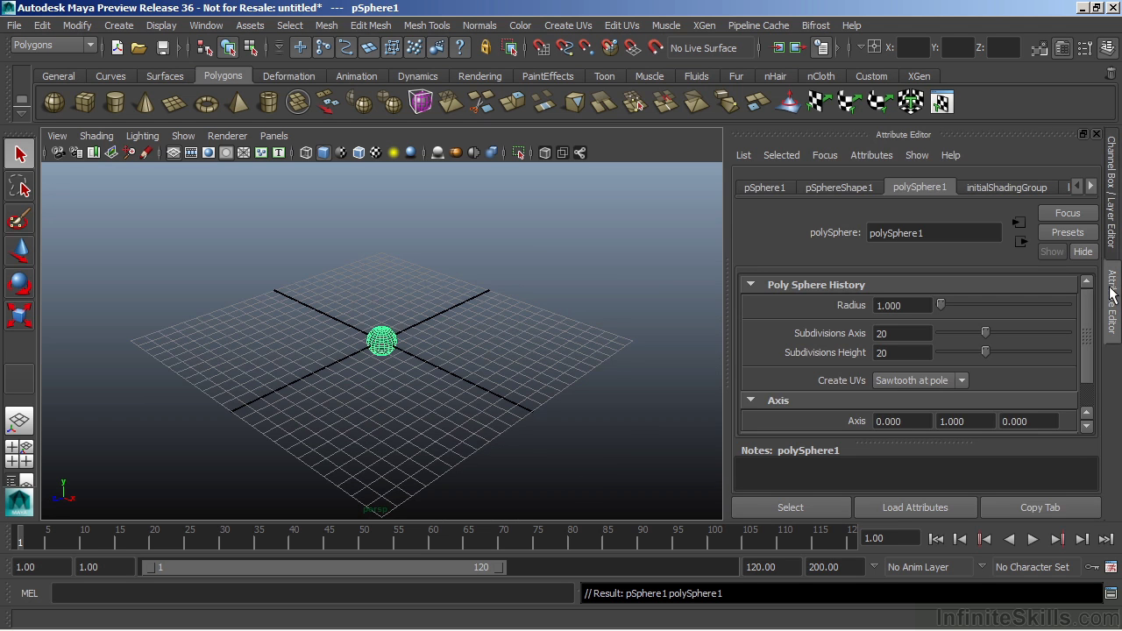
click(775, 188)
click(849, 188)
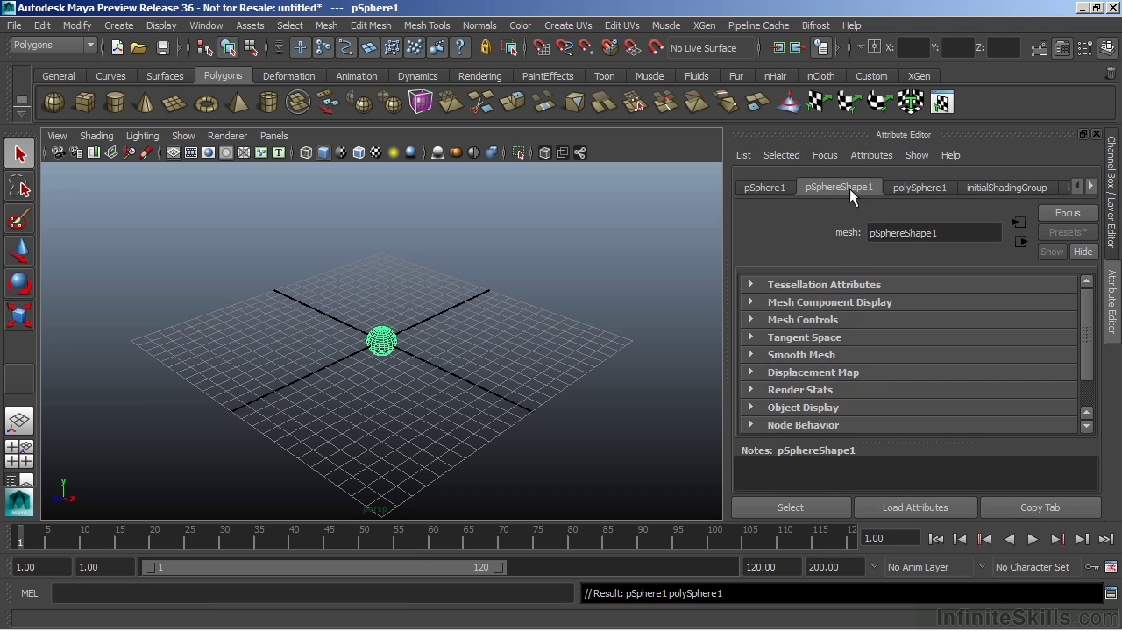
click(904, 188)
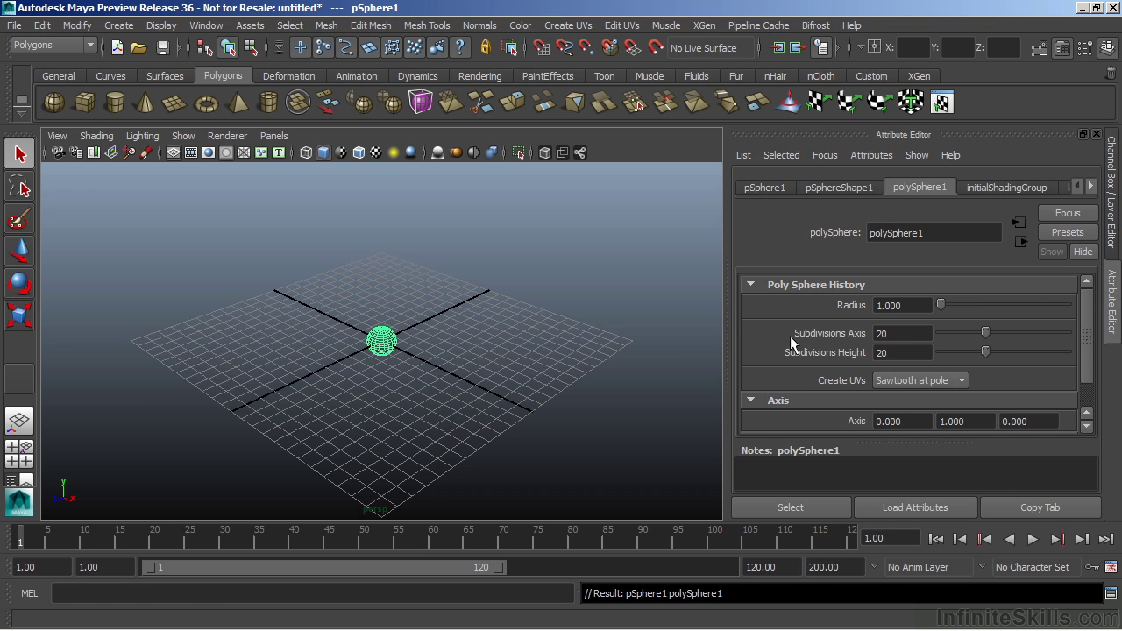
click(1110, 219)
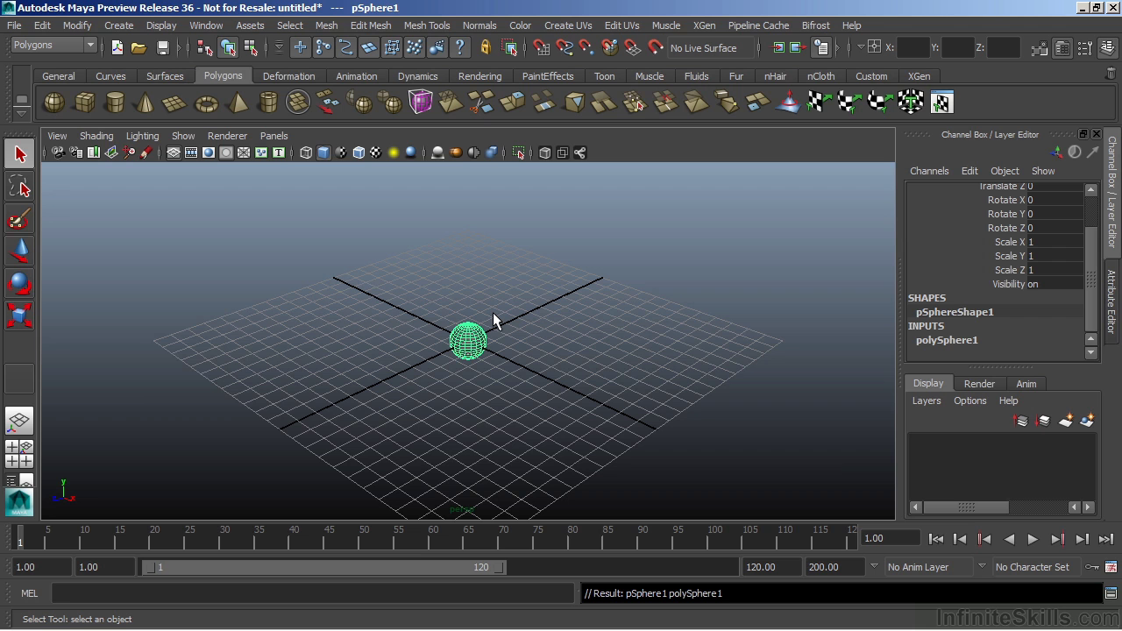
- Open the Window menu to reach Hypergraph: Hierarchy
click(207, 27)
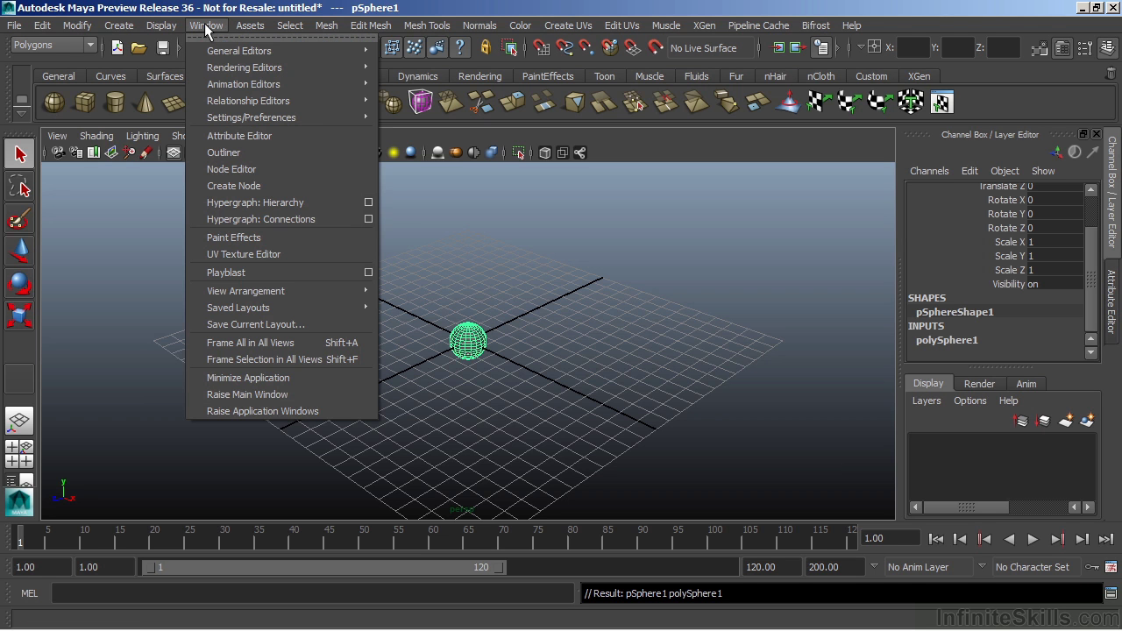
- Open the Hypergraph Hierarchy window, then reposition and enlarge it
click(281, 205)
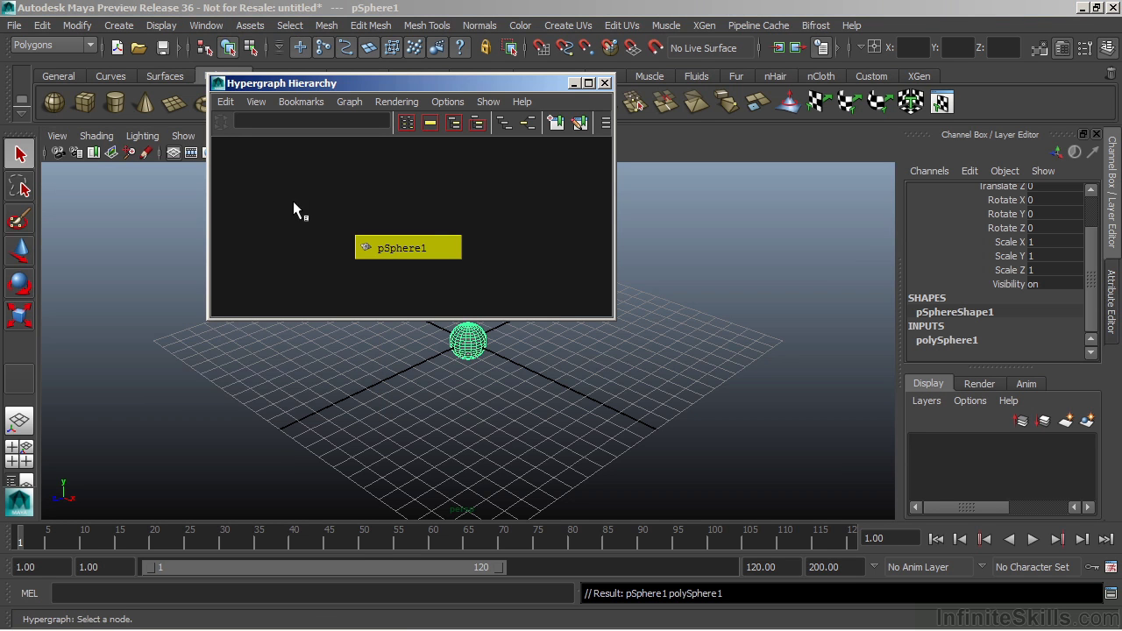
drag(475, 85, 794, 110)
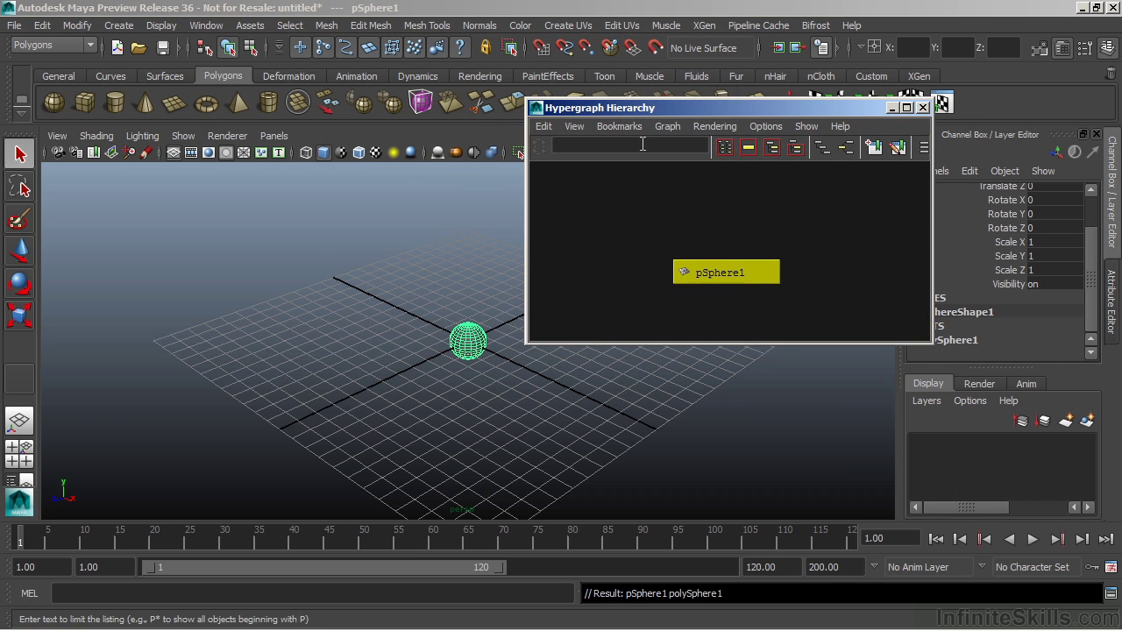
drag(527, 343, 505, 499)
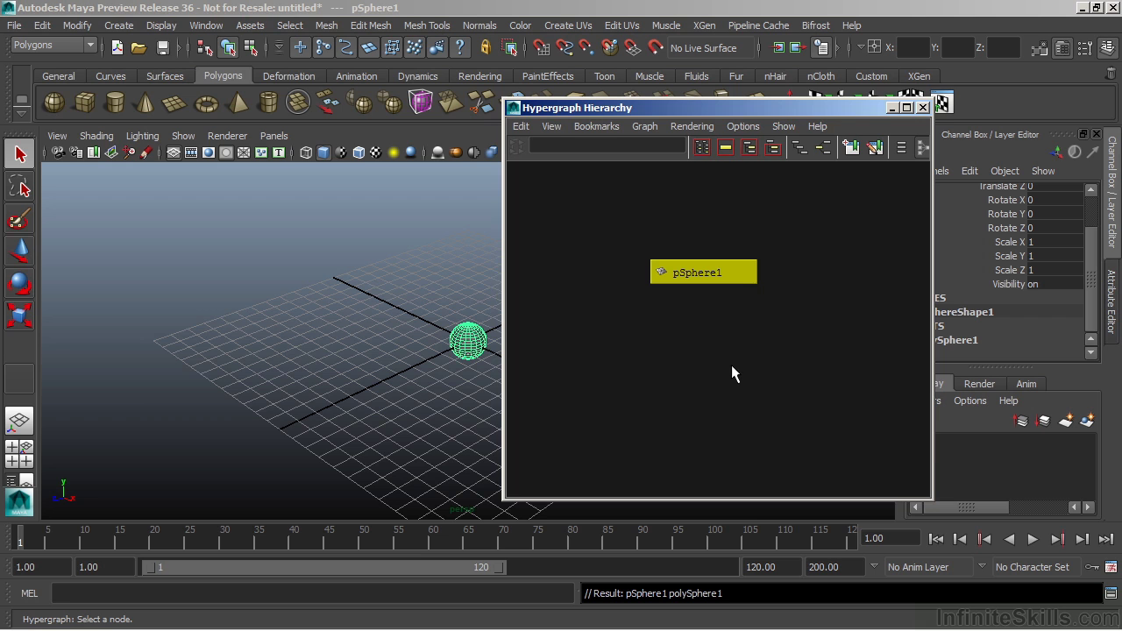
drag(505, 499, 375, 461)
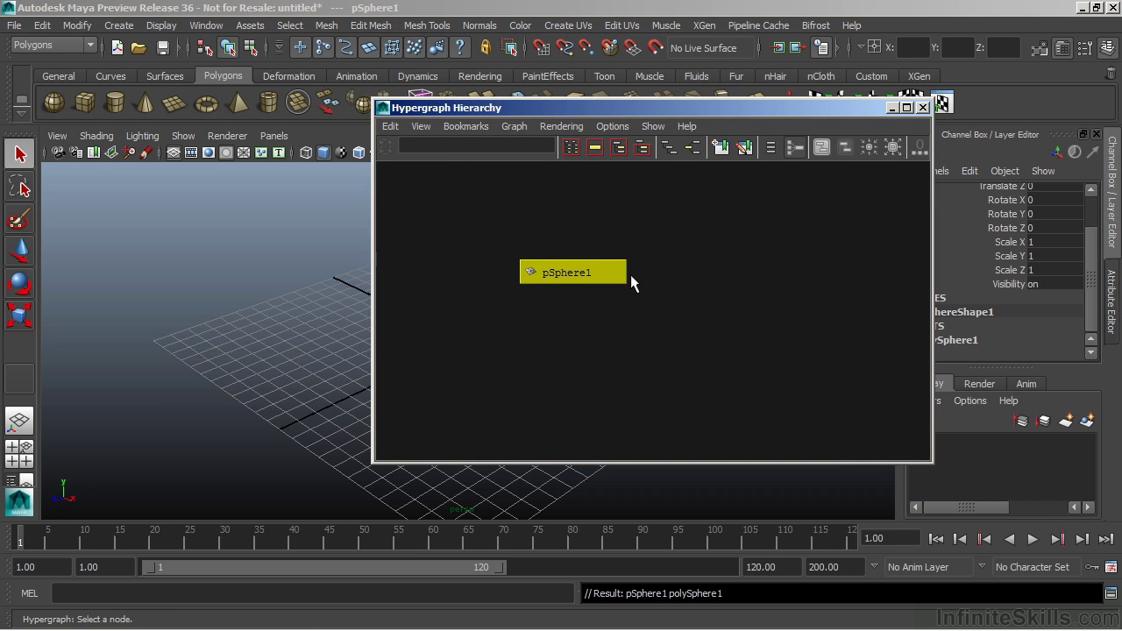
drag(565, 109, 462, 67)
drag(827, 422, 881, 491)
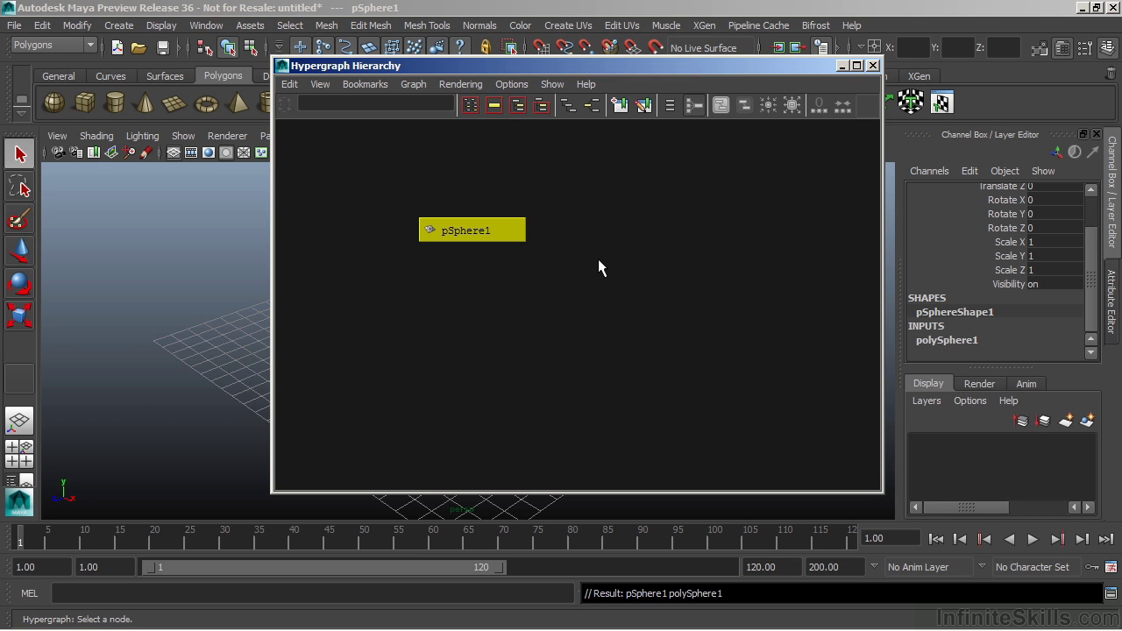
- Pan, zoom and frame the graph so the pSphere1 node sits small in view
alt+middle_drag(620, 272, 696, 265)
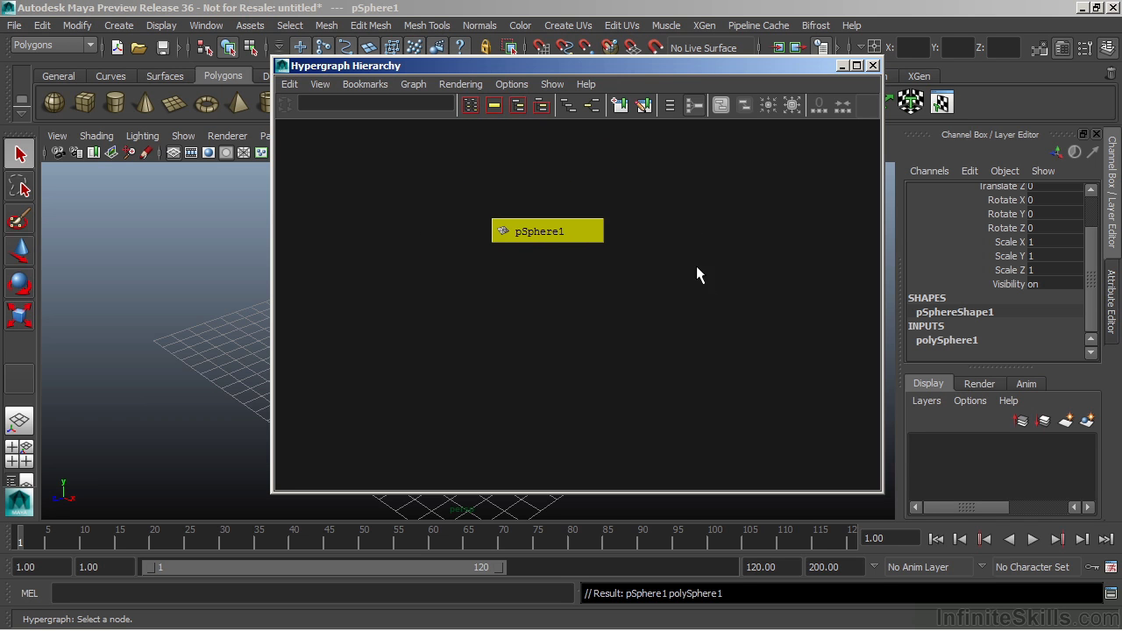
alt+right_drag(651, 290, 707, 298)
key(f)
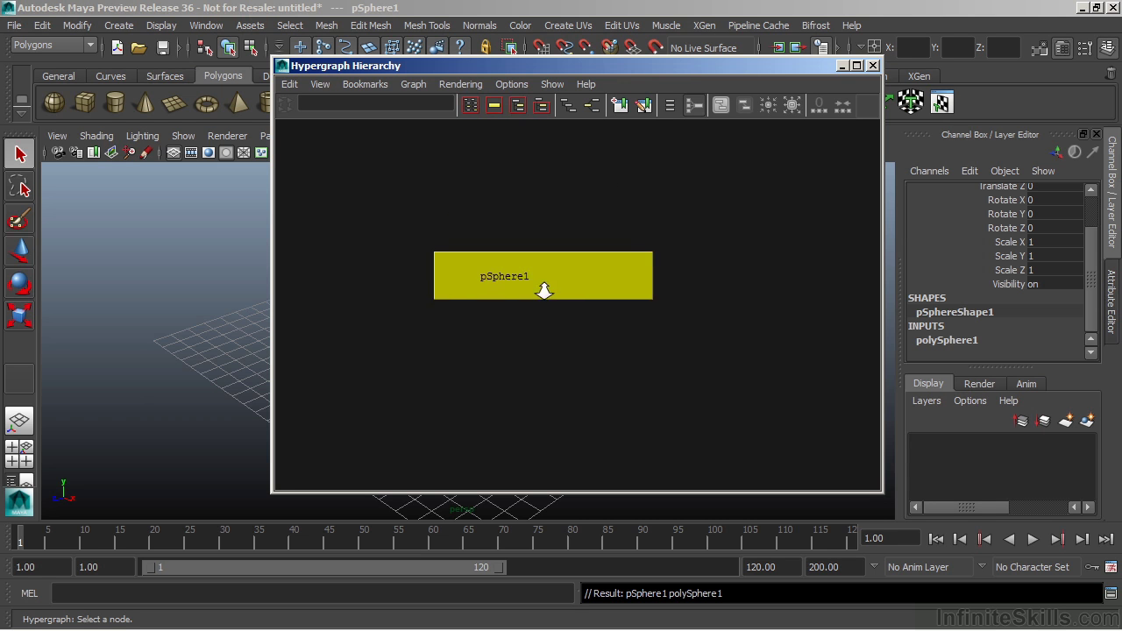
alt+middle_drag(635, 305, 654, 300)
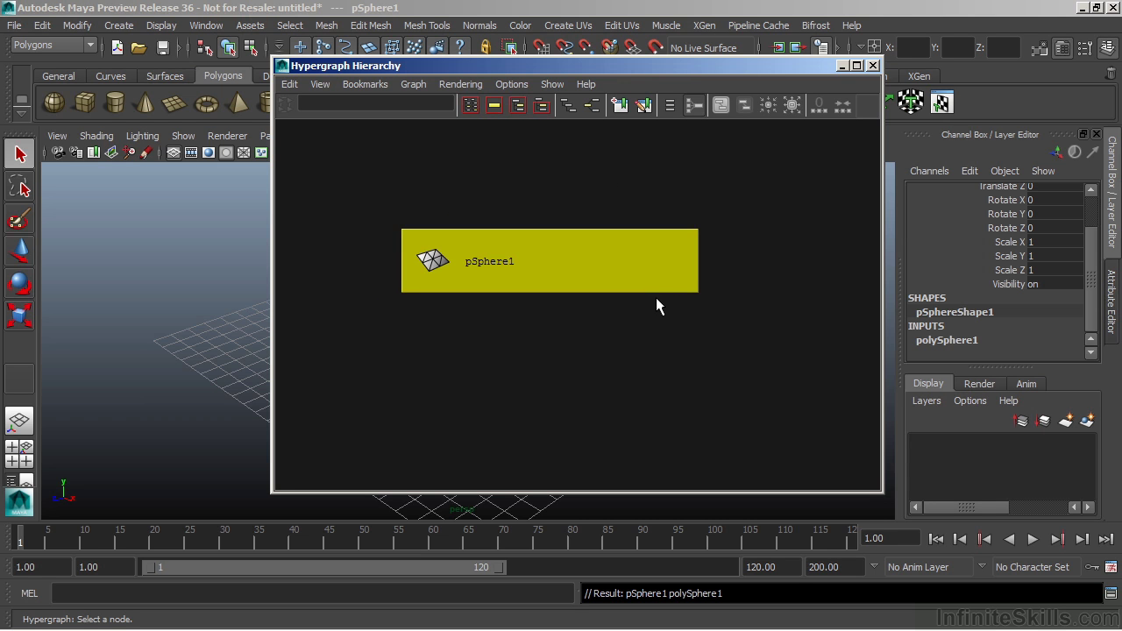
scroll(656, 297, up, 2)
key(a)
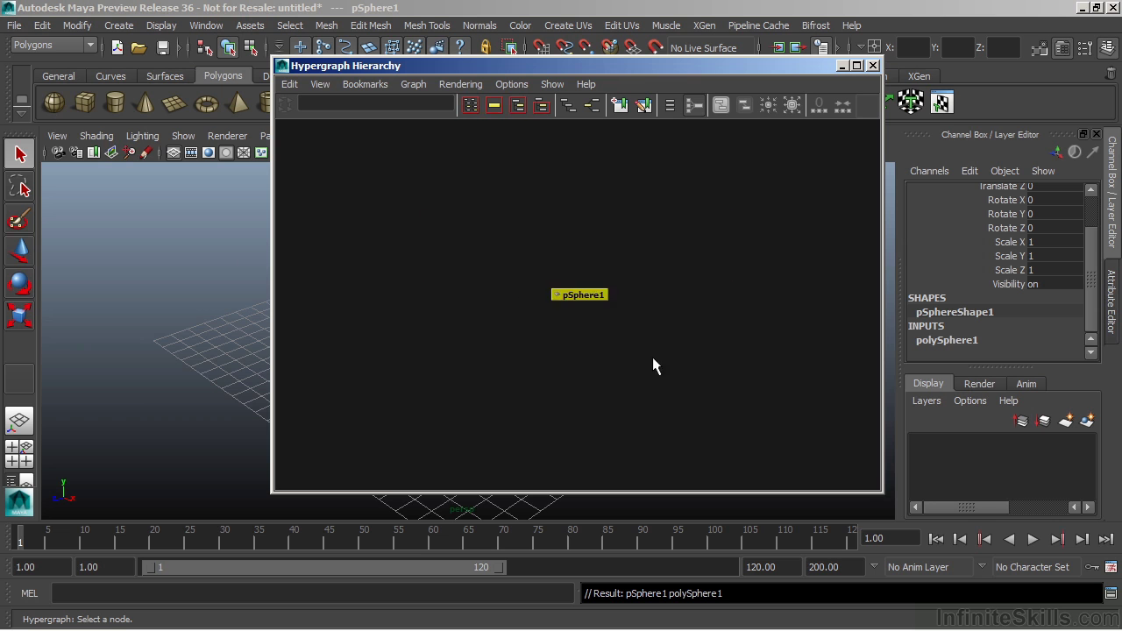
key(f)
alt+right_drag(560, 288, 668, 278)
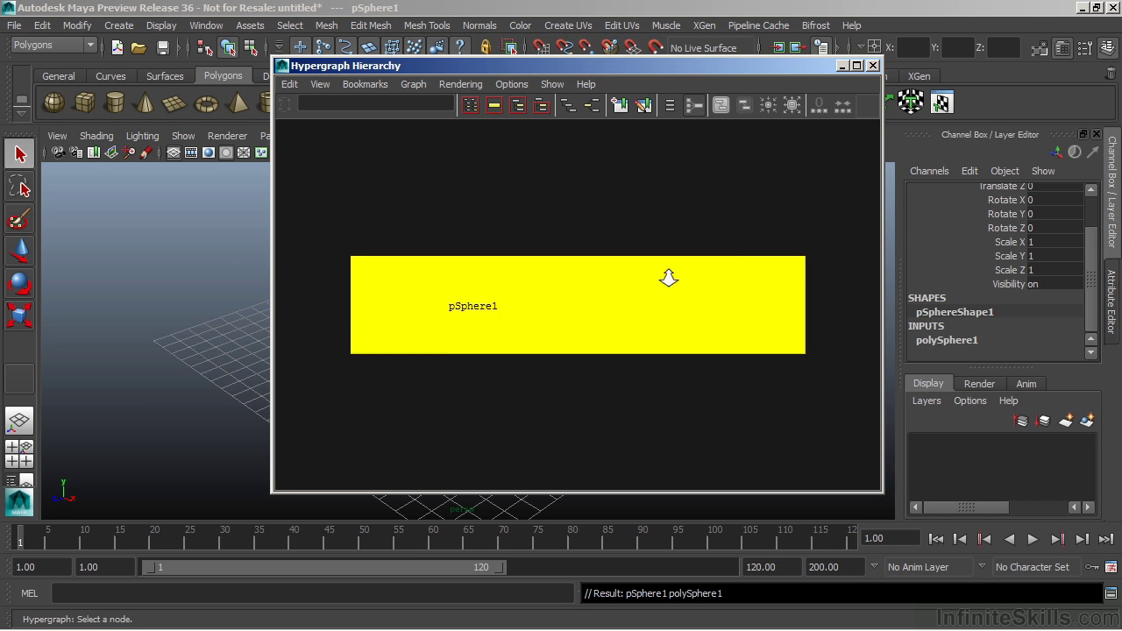
key(a)
alt+middle_drag(601, 303, 669, 222)
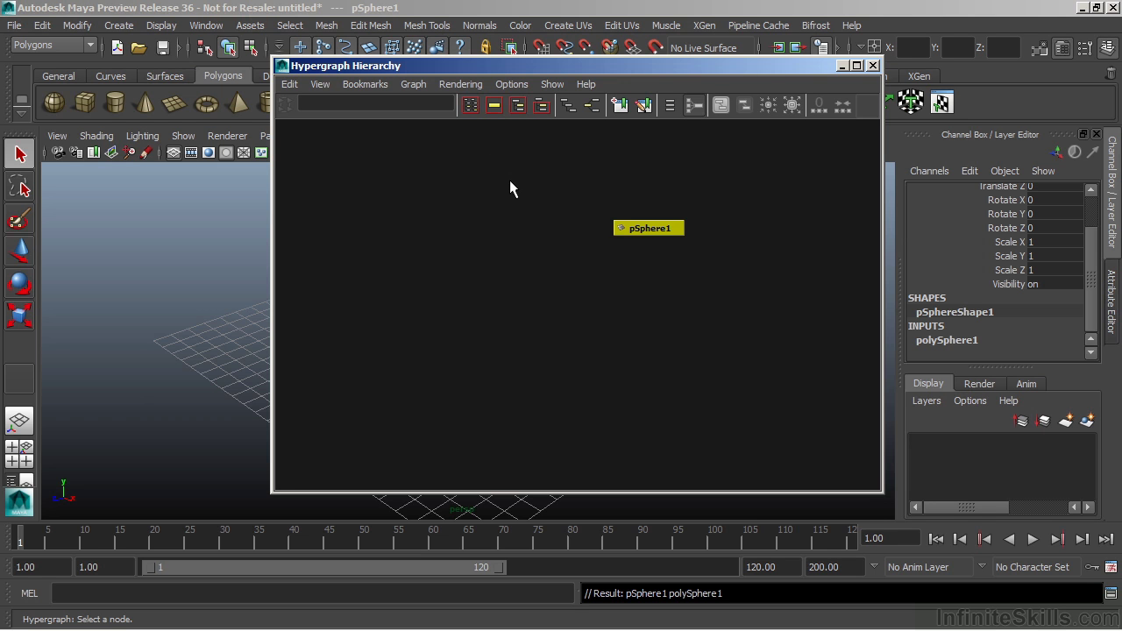
- Turn on Hidden Nodes so persp, top, front and side appear beside pSphere1
click(508, 83)
mouse_move(526, 103)
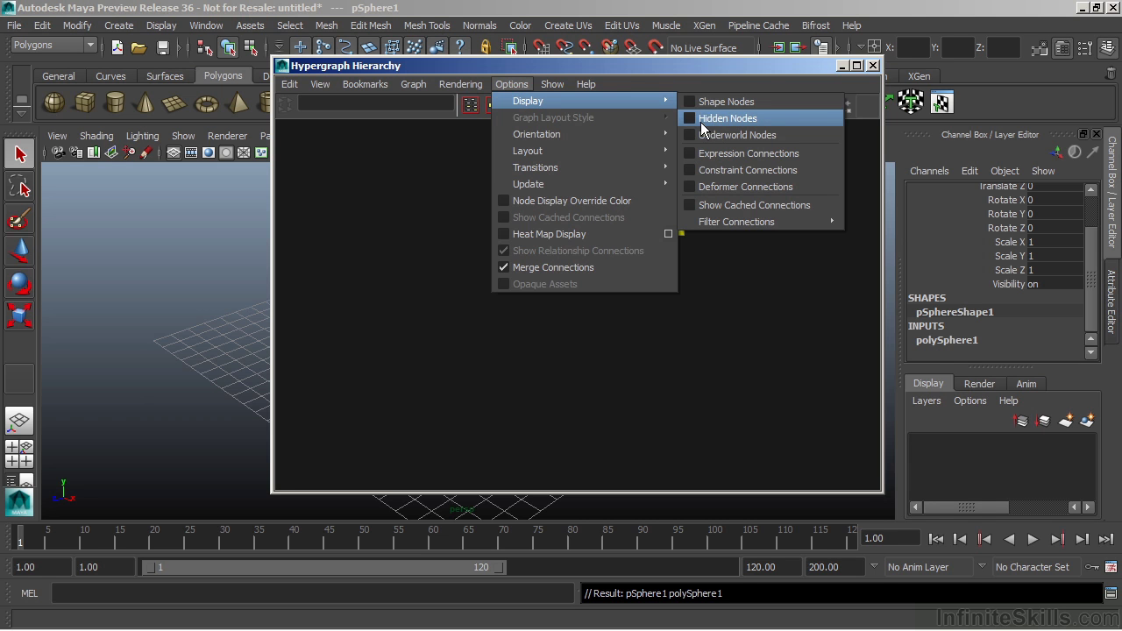
click(689, 117)
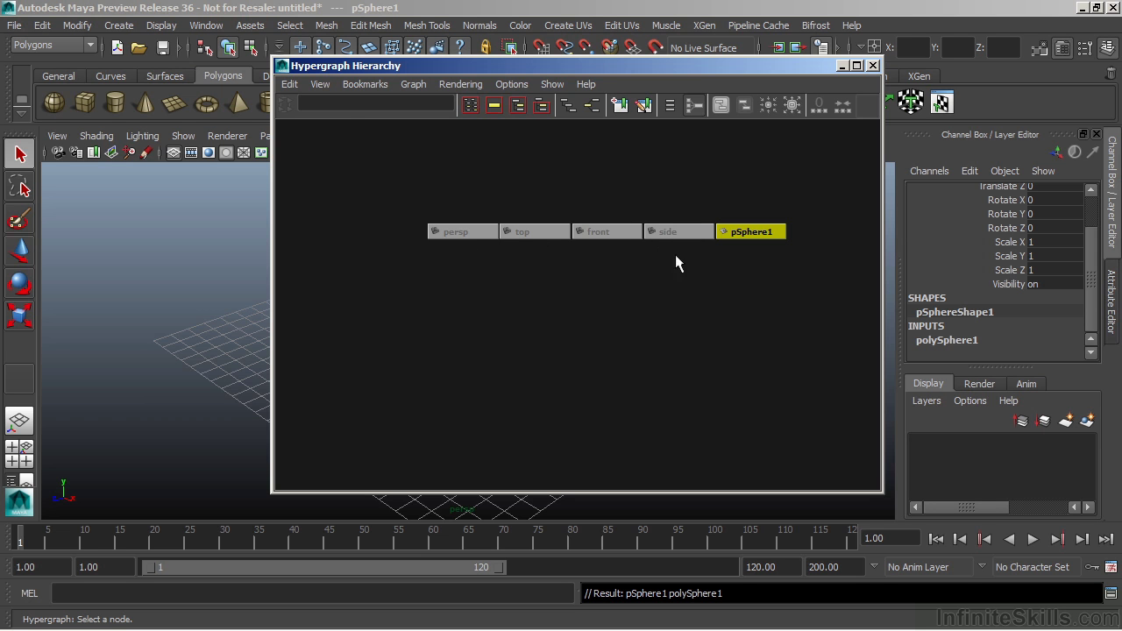
- Move and shrink the Hypergraph window and pan the node row into view
drag(350, 66, 500, 81)
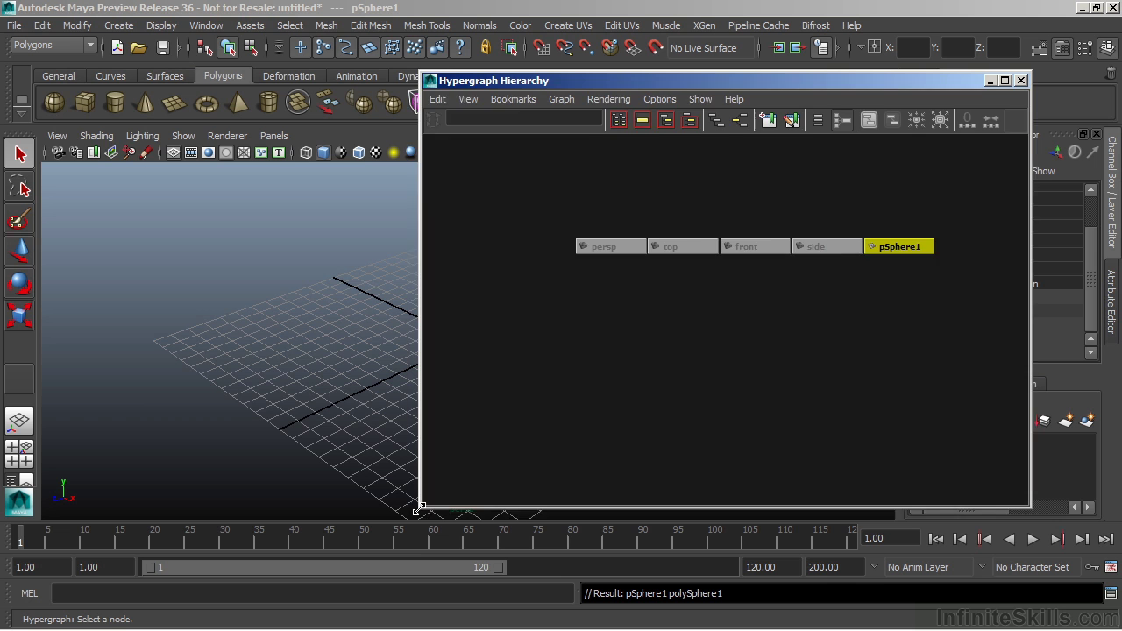
drag(421, 507, 523, 329)
alt+middle_drag(842, 234, 704, 170)
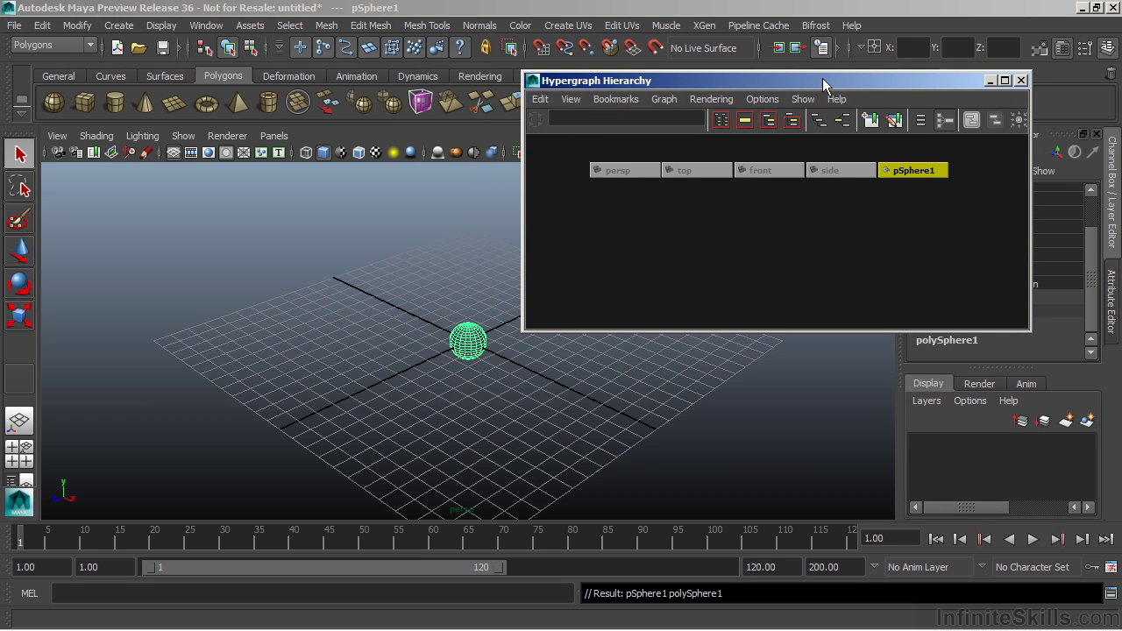
drag(825, 85, 681, 51)
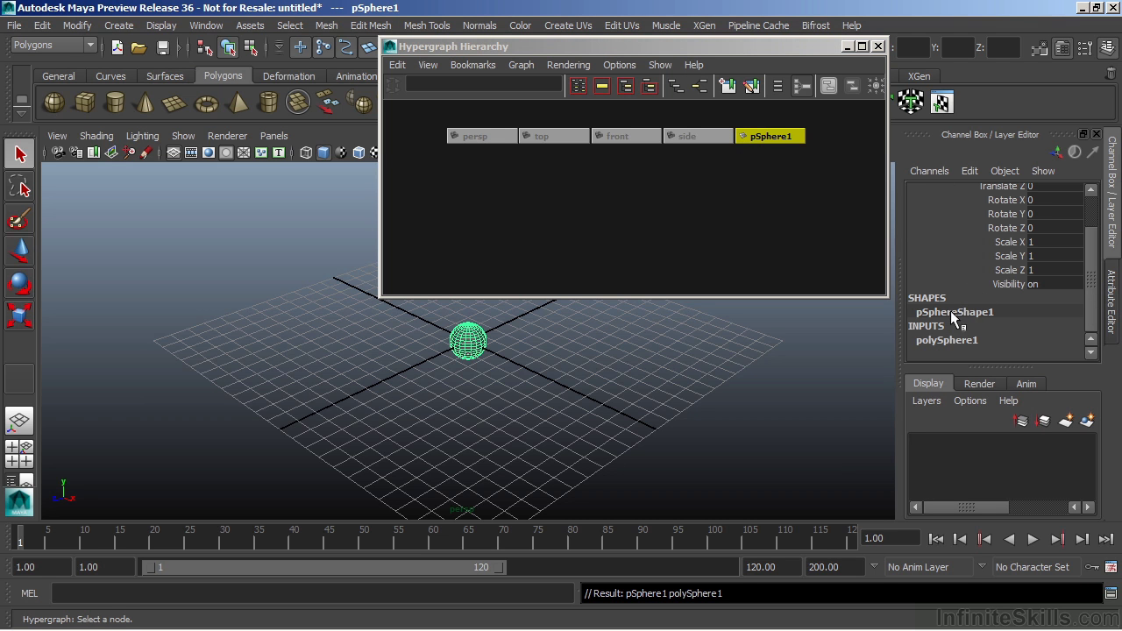
- Turn on shape node display so pSphereShape1 and camera shapes appear under their transforms
click(618, 65)
mouse_move(628, 83)
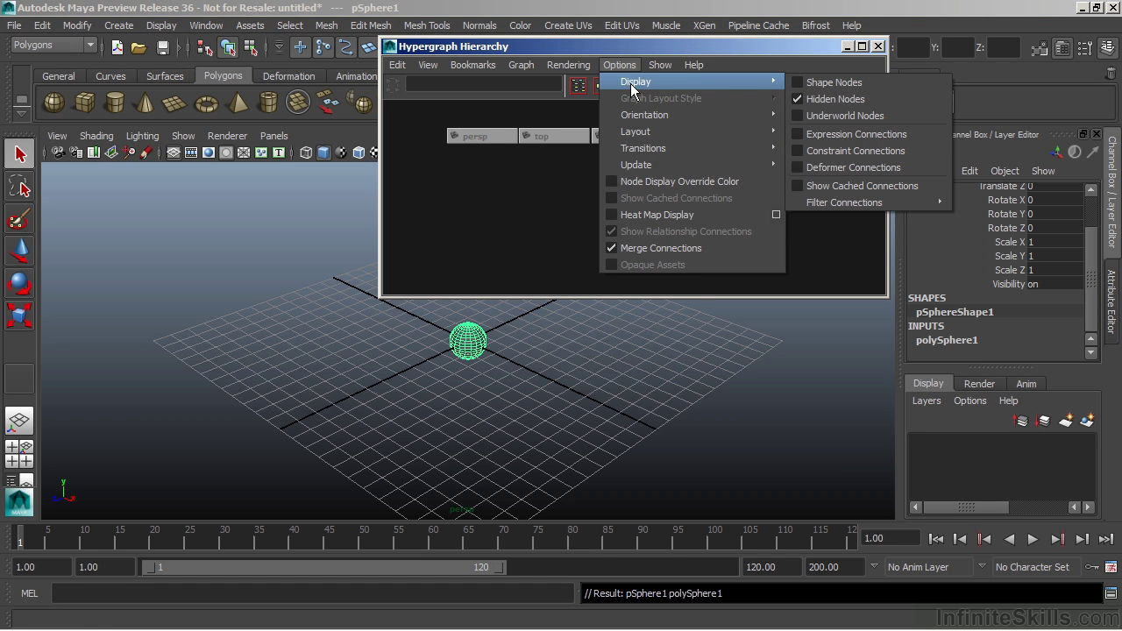
click(822, 83)
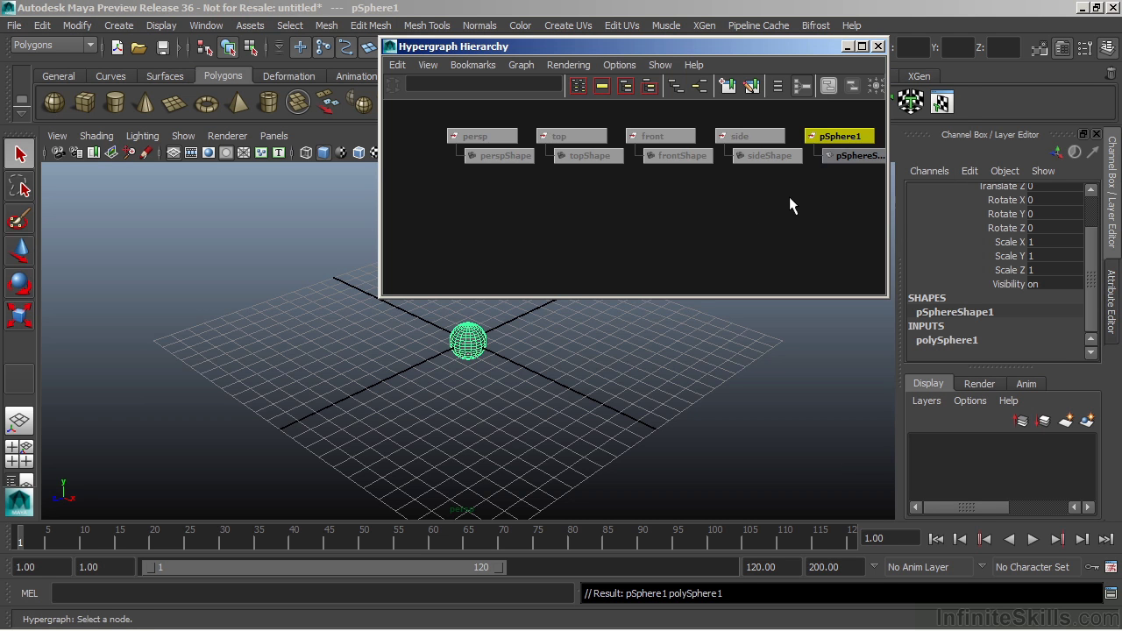
- Zoom in and pan the graph to centre closely on pSphere1 and pSphereShape1
alt+middle_drag(789, 205, 574, 193)
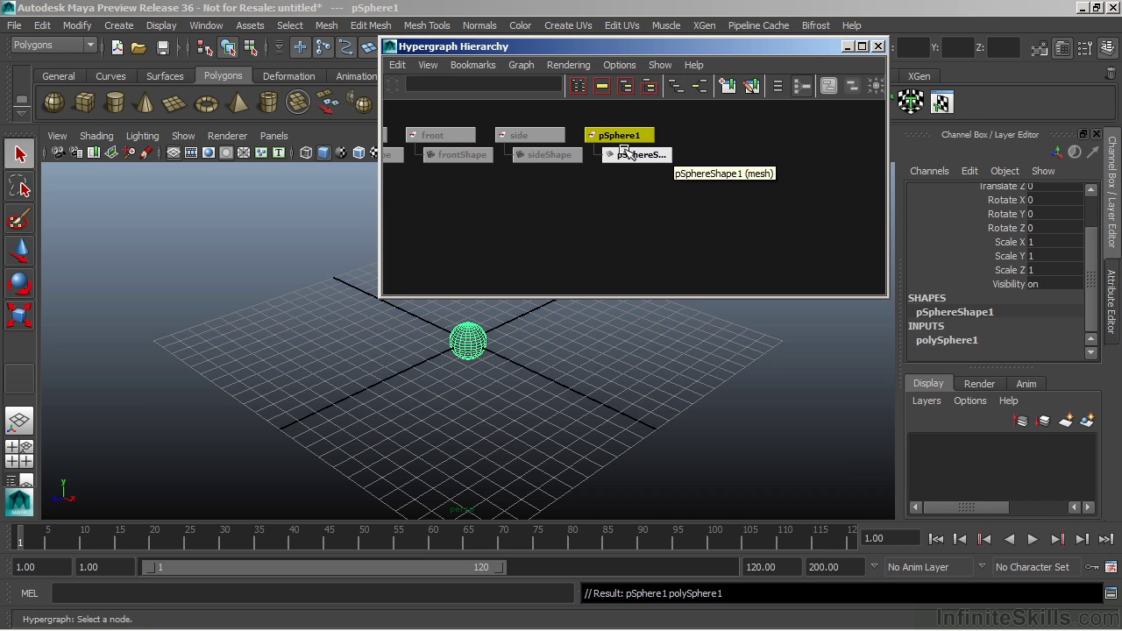
scroll(640, 171, up, 1)
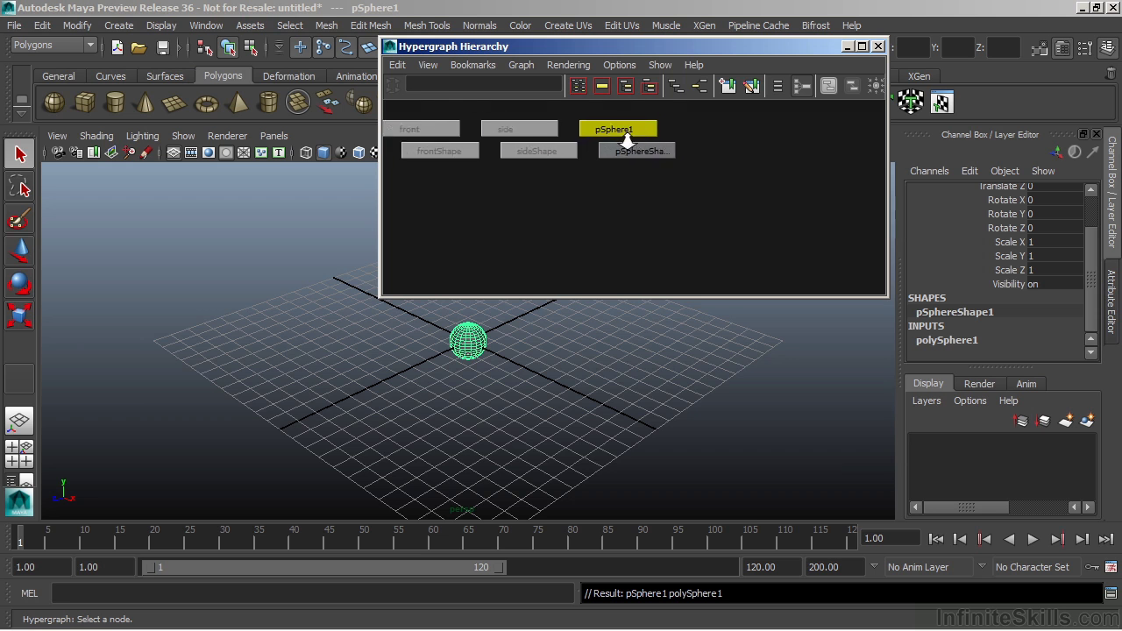
scroll(626, 140, up, 1)
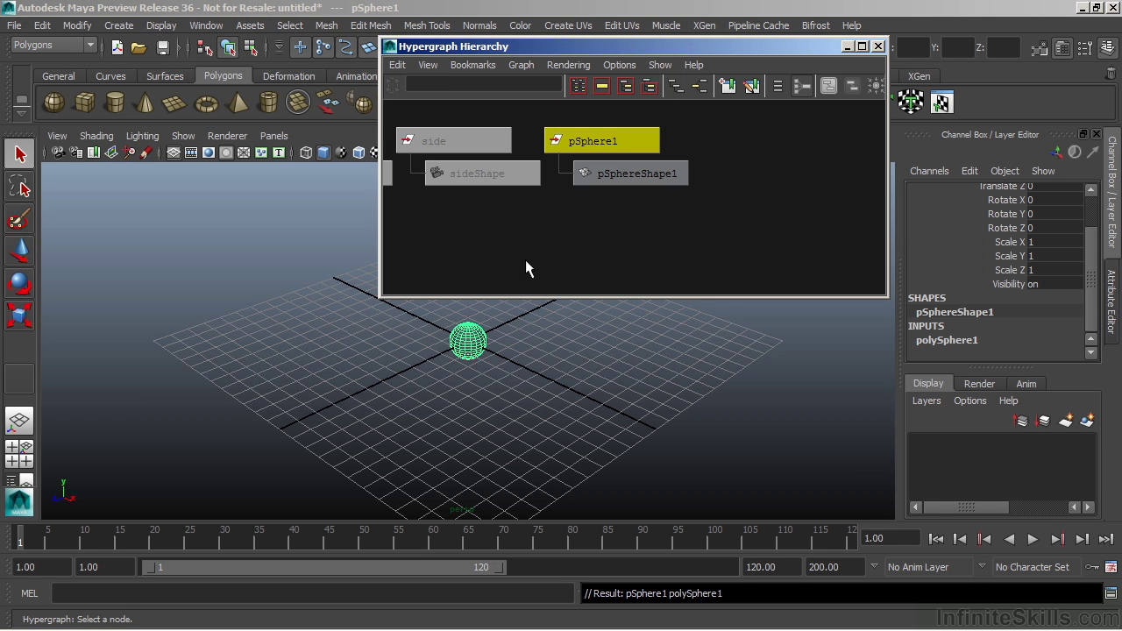
alt+middle_drag(528, 224, 719, 231)
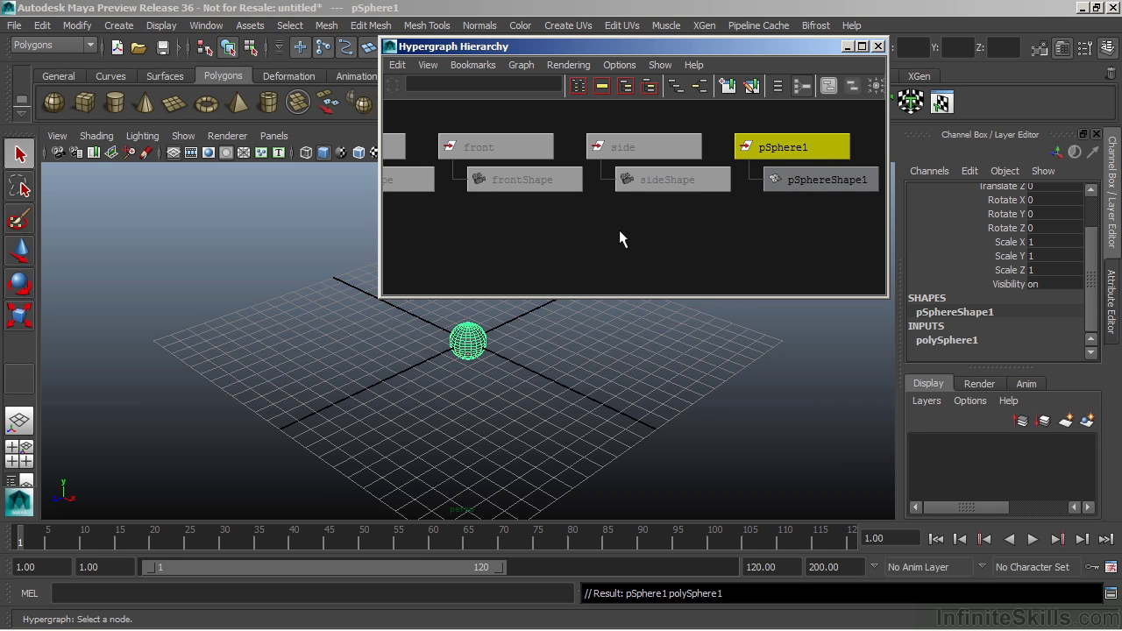
alt+middle_drag(794, 225, 571, 197)
alt+middle_drag(683, 114, 676, 128)
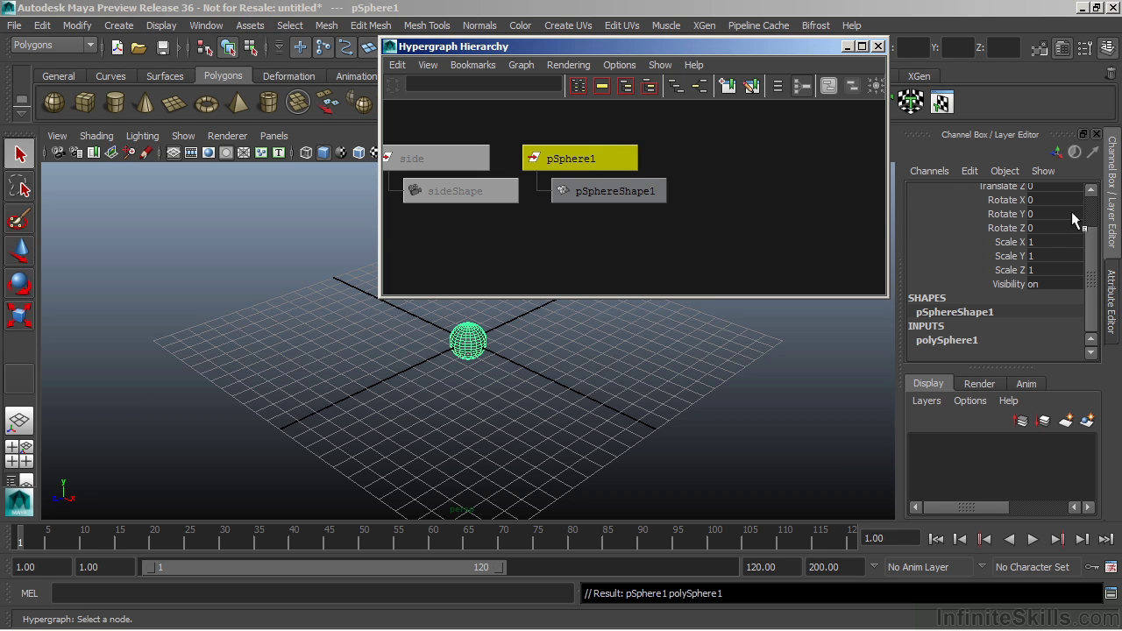
scroll(1071, 212, up, 2)
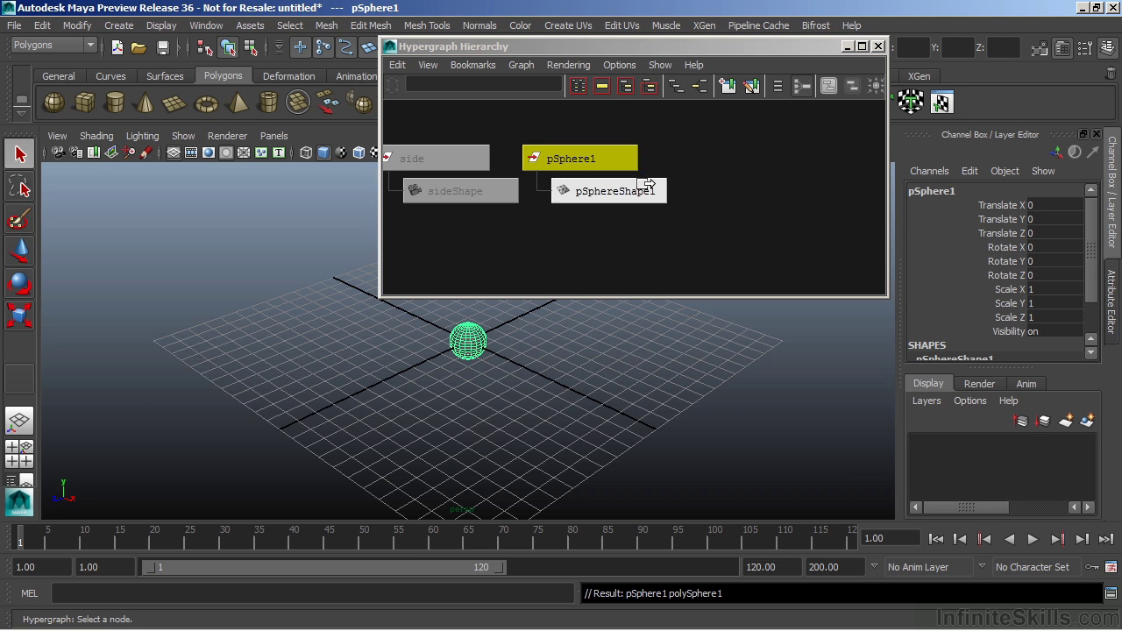
- Select pSphereShape1 and expand polySphere1 to show Radius 1 and 20×20 subdivisions
click(614, 195)
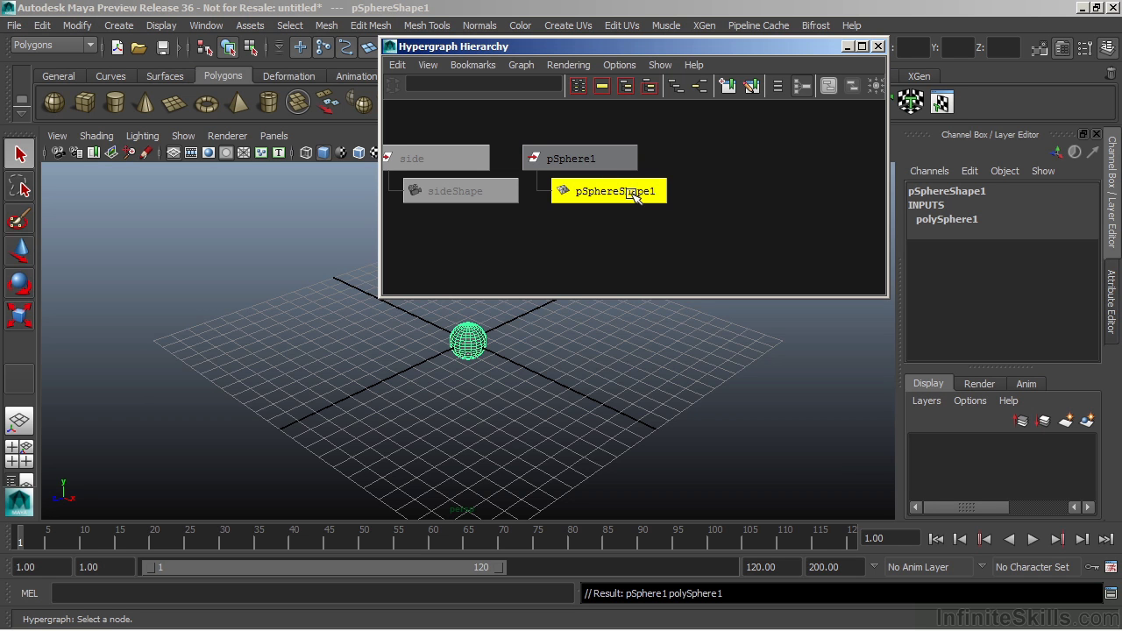
click(592, 158)
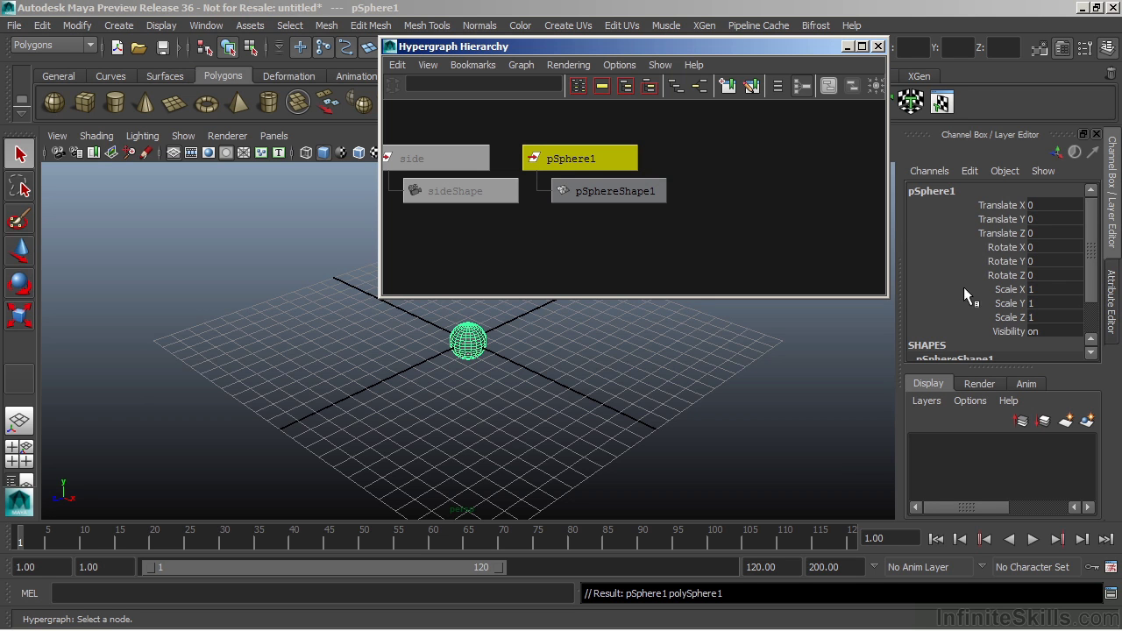
click(617, 198)
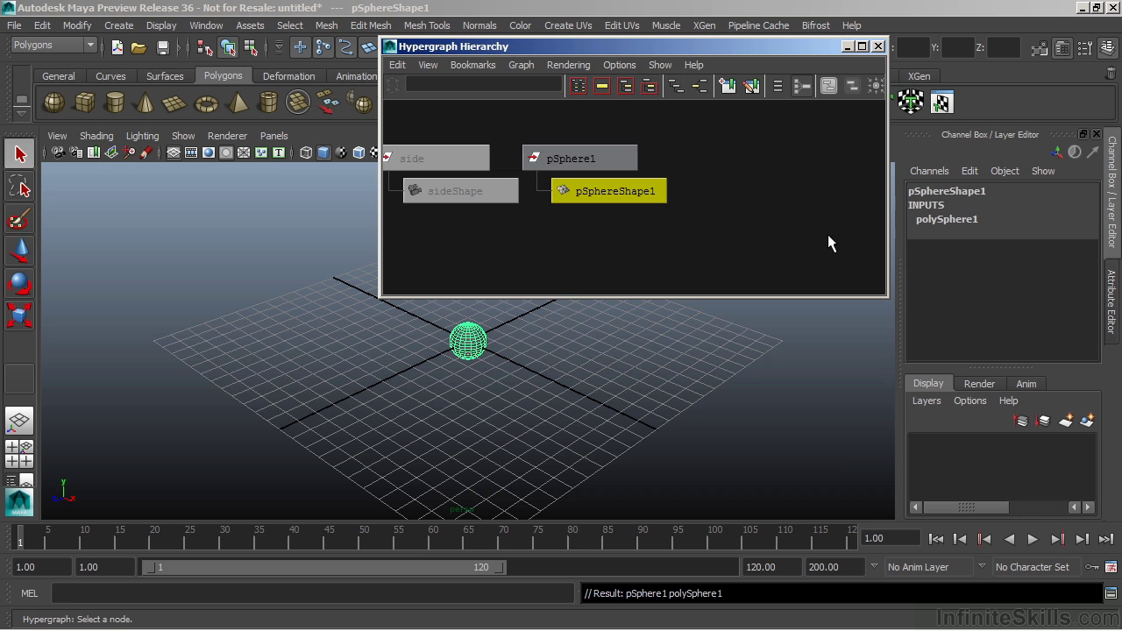
alt+middle_drag(687, 207, 792, 192)
click(962, 217)
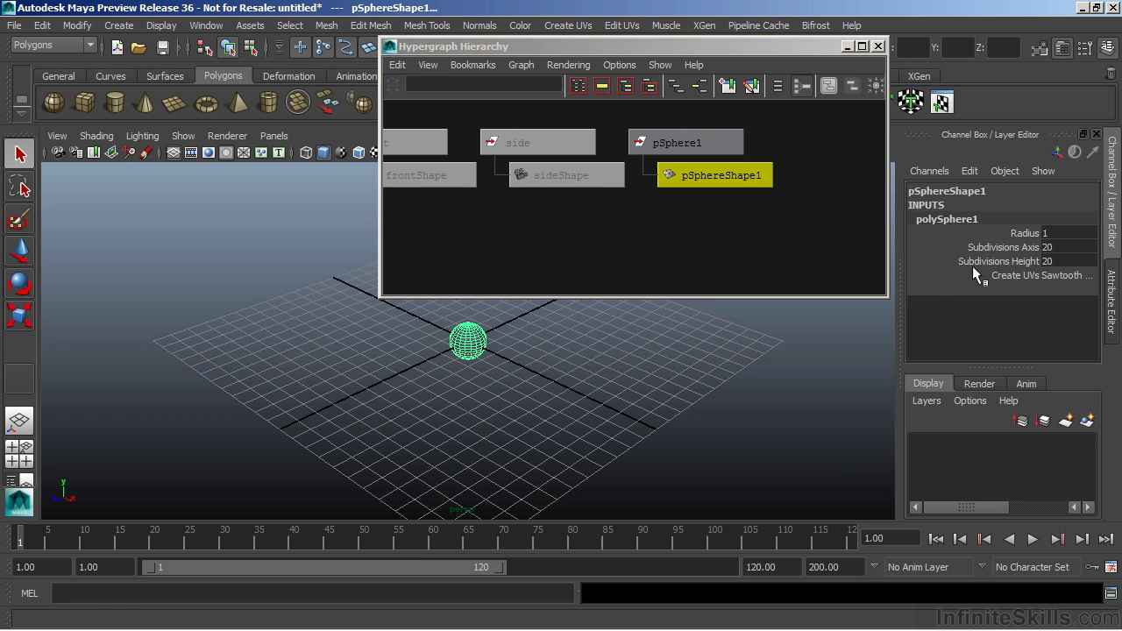
alt+middle_drag(783, 208, 758, 208)
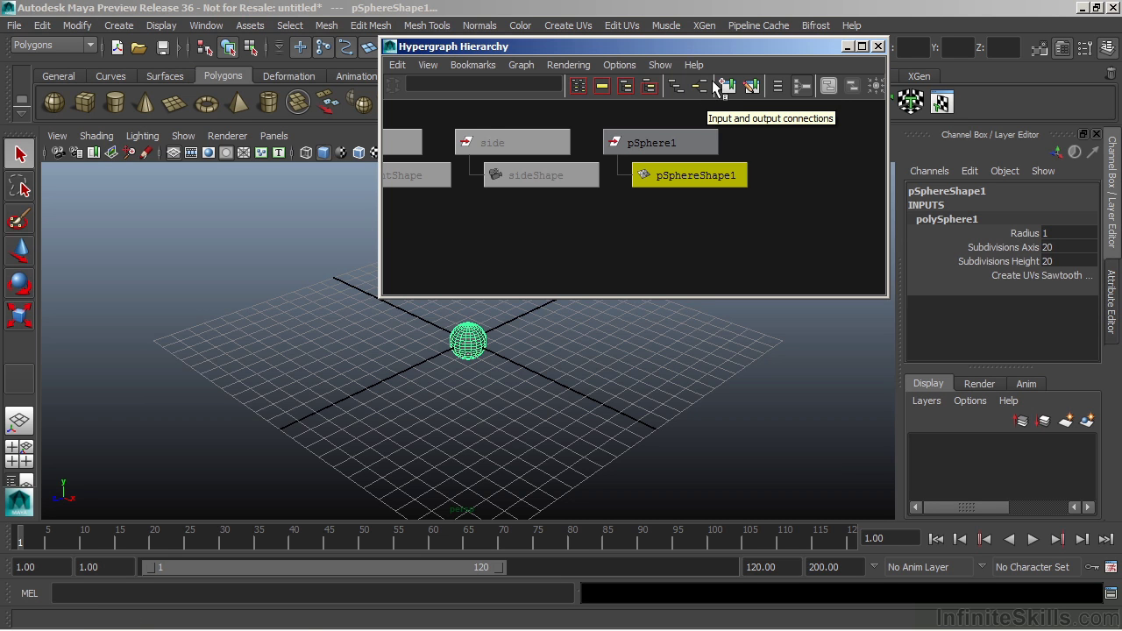
- Select pSphere1 and display its input and output connections through initialShadingGroup
click(205, 26)
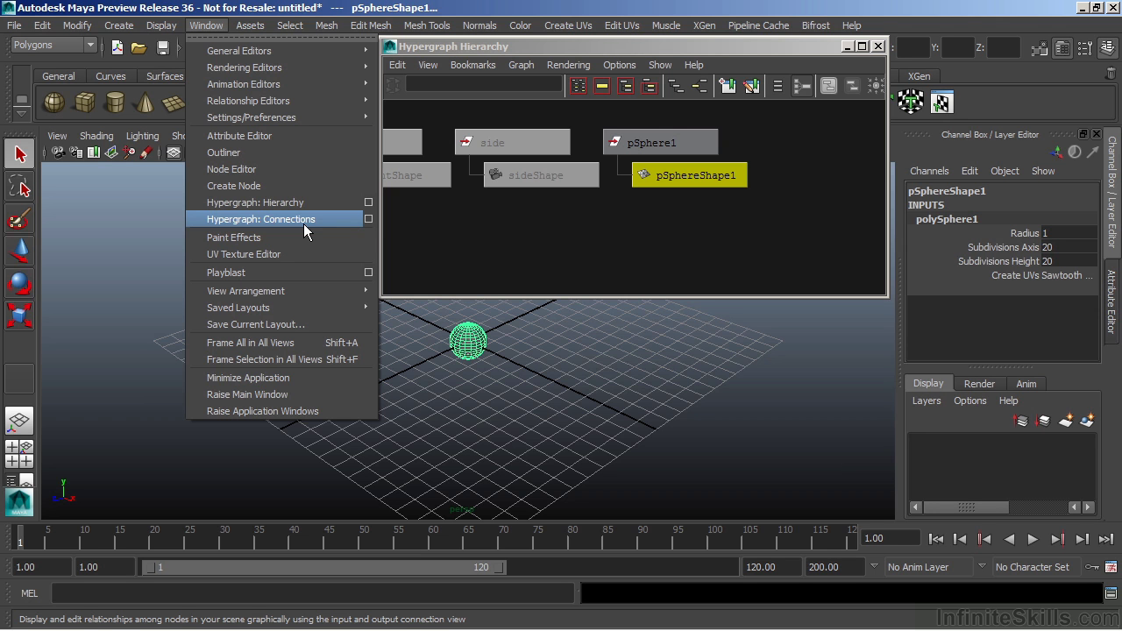
click(657, 141)
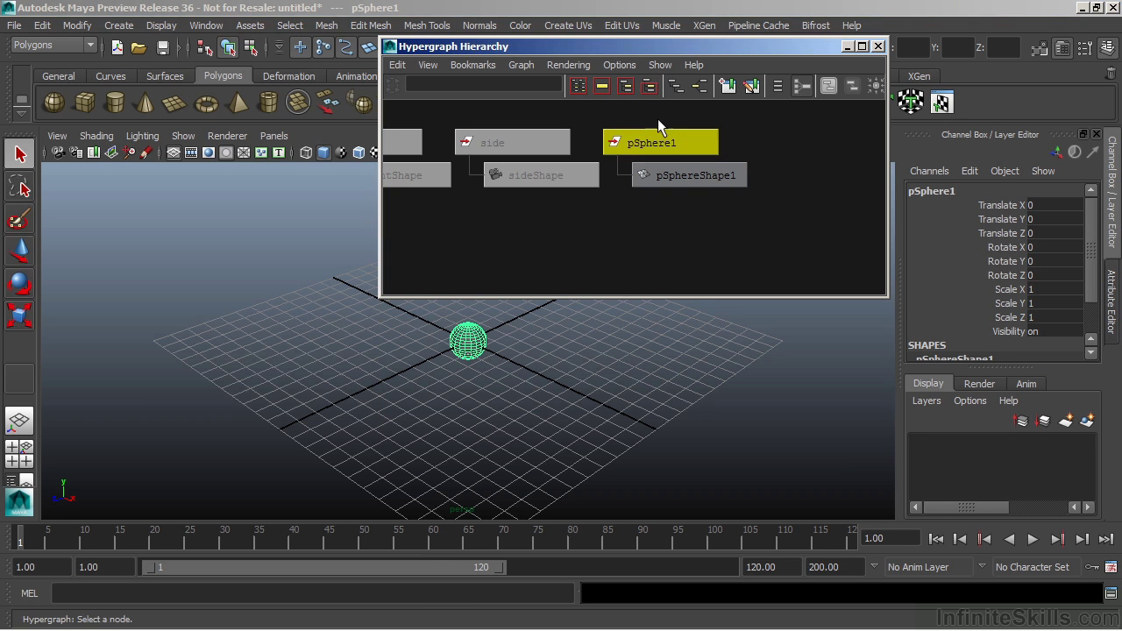
click(701, 90)
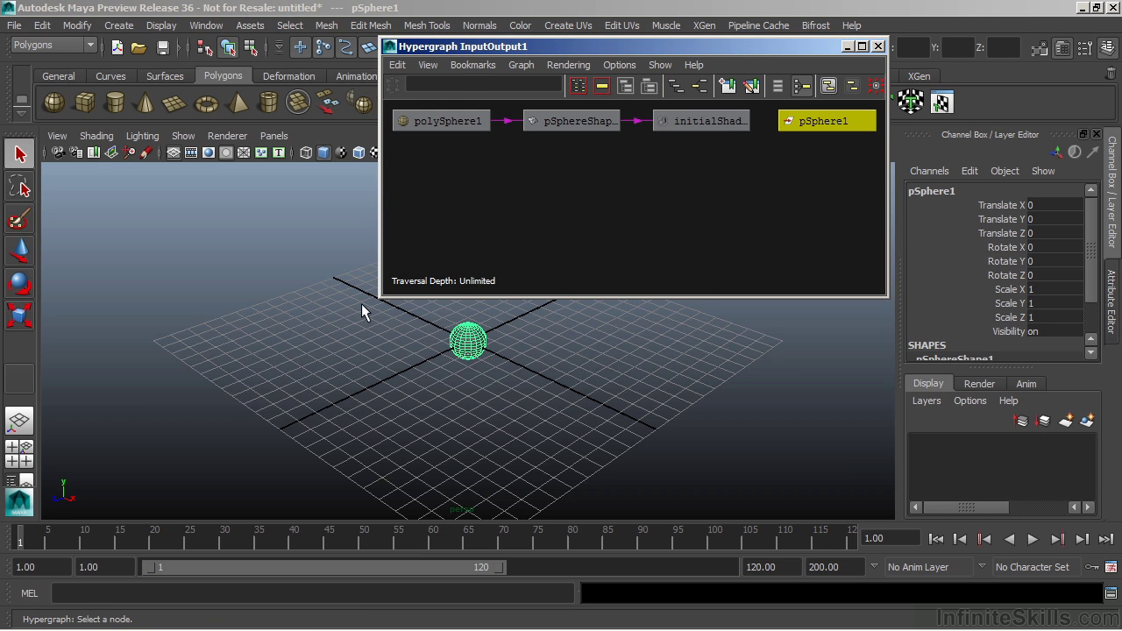
- Widen the Hypergraph window leftward and frame and zoom into the node network
drag(382, 298, 88, 300)
key(a)
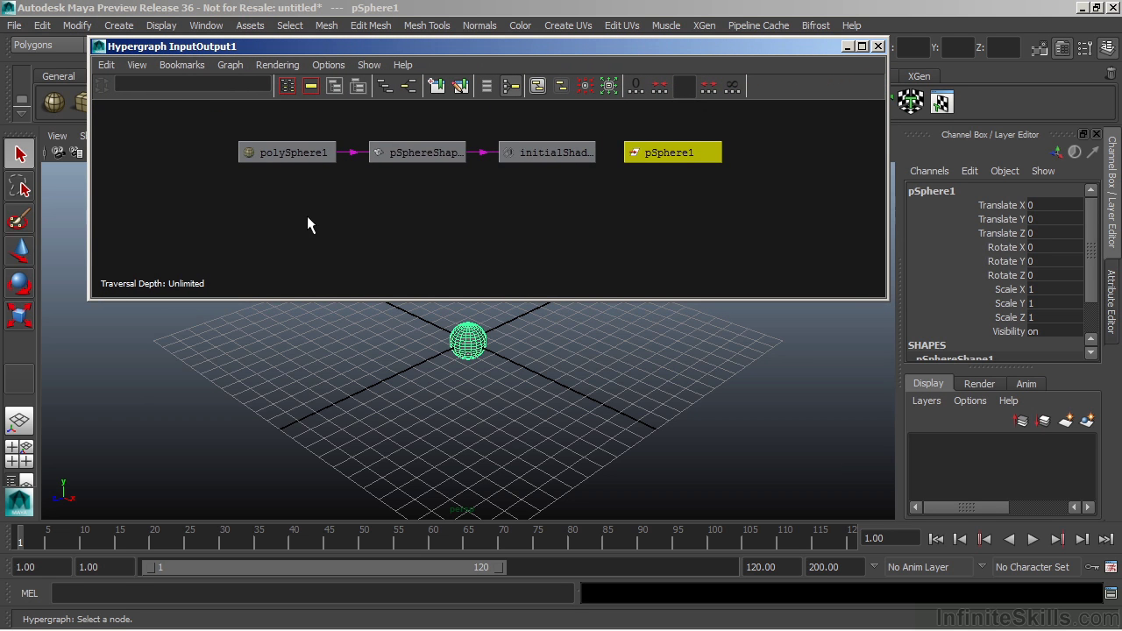
alt+right_drag(347, 217, 418, 192)
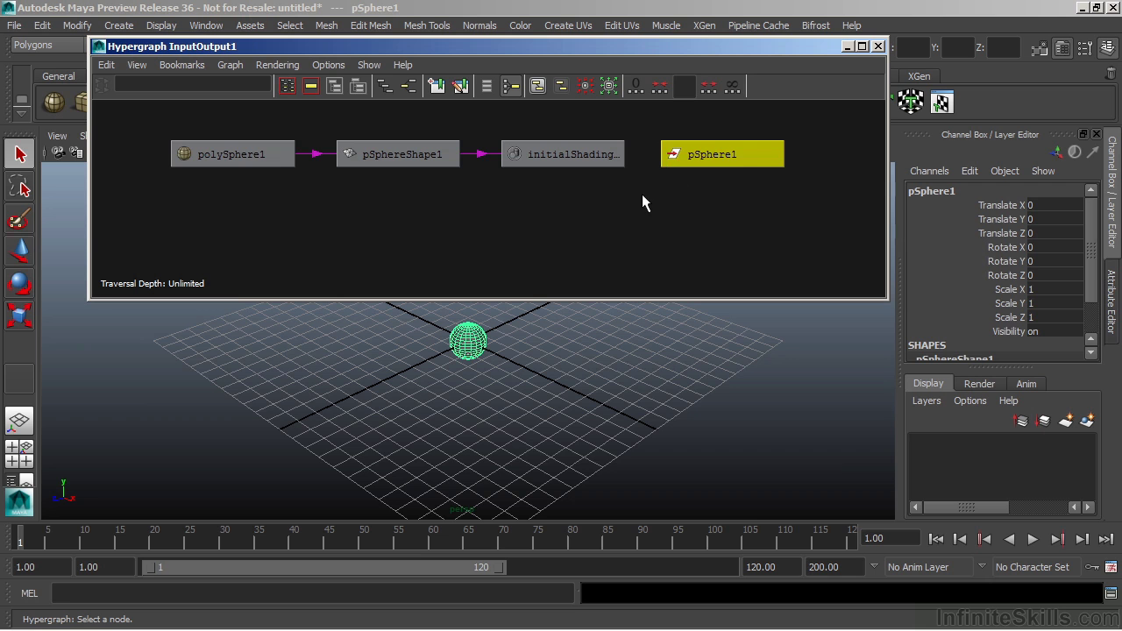
- Arrange polySphere1, pSphereShape1 and the shading group in a staggered chain, then lower the window
drag(208, 155, 193, 214)
drag(403, 156, 369, 134)
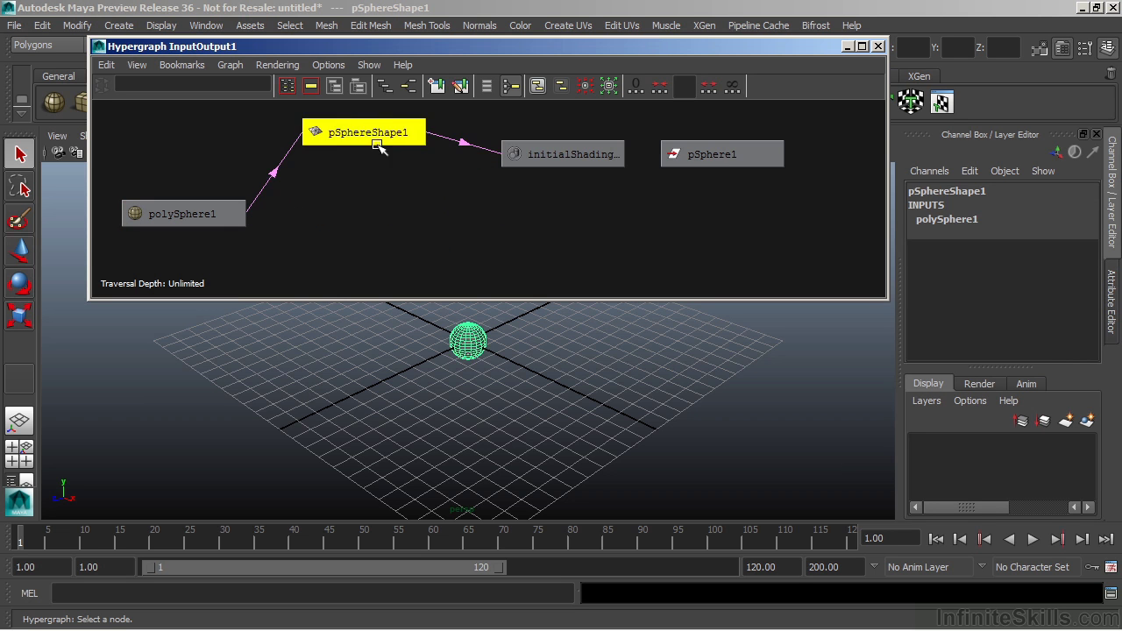
drag(581, 155, 571, 193)
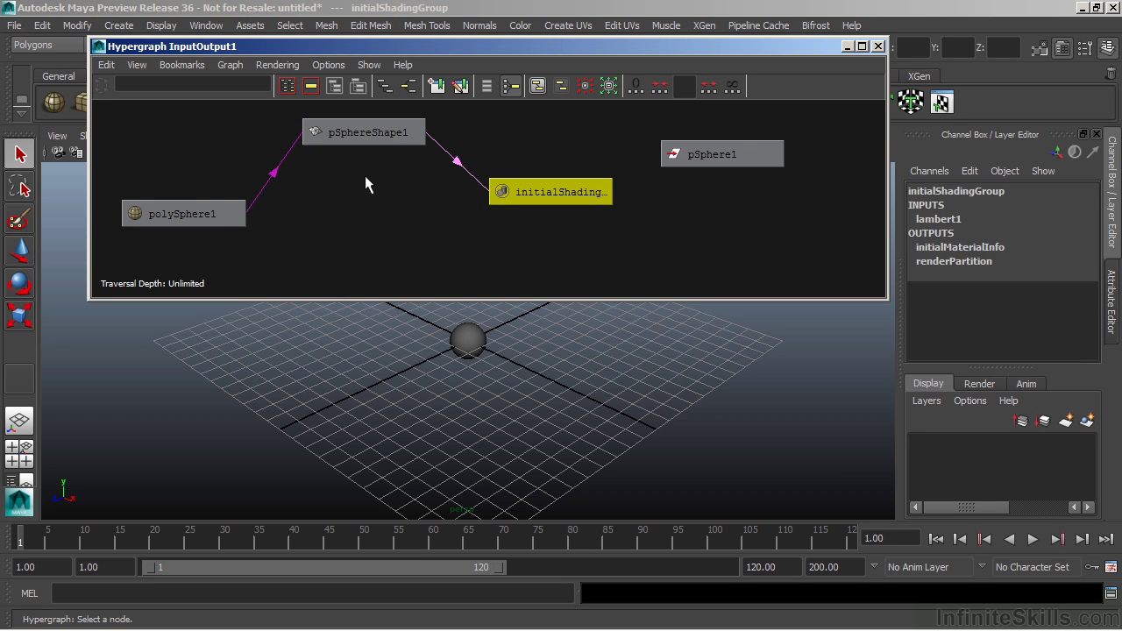
mouse_move(178, 215)
mouse_down()
mouse_move(183, 145)
mouse_move(176, 189)
mouse_move(238, 210)
mouse_move(189, 220)
mouse_up()
drag(346, 136, 365, 215)
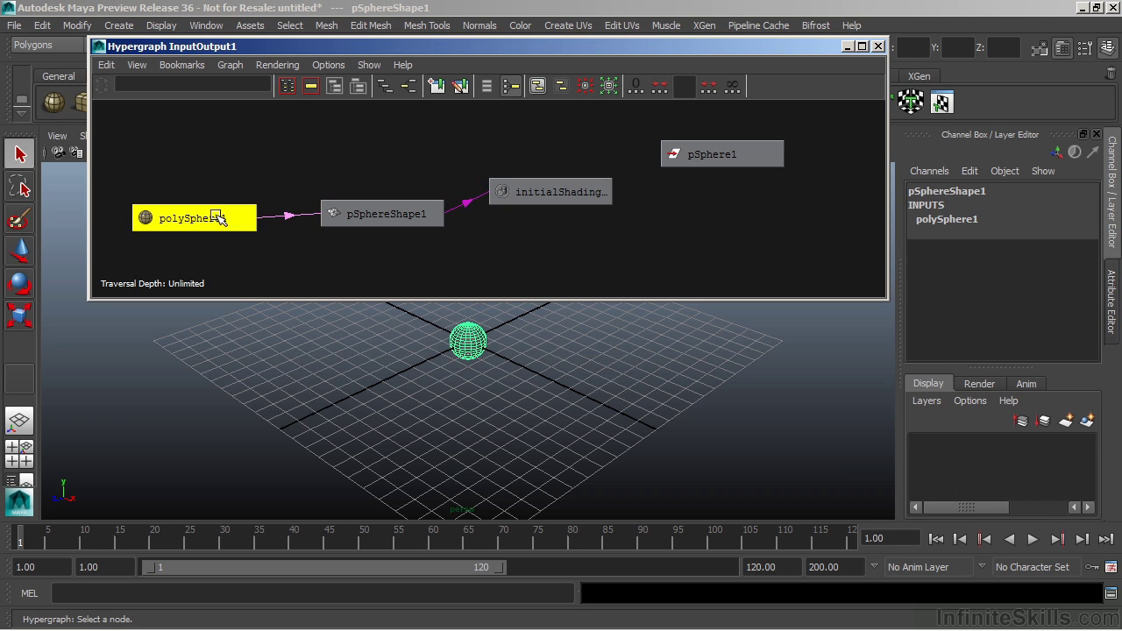
drag(219, 216, 205, 156)
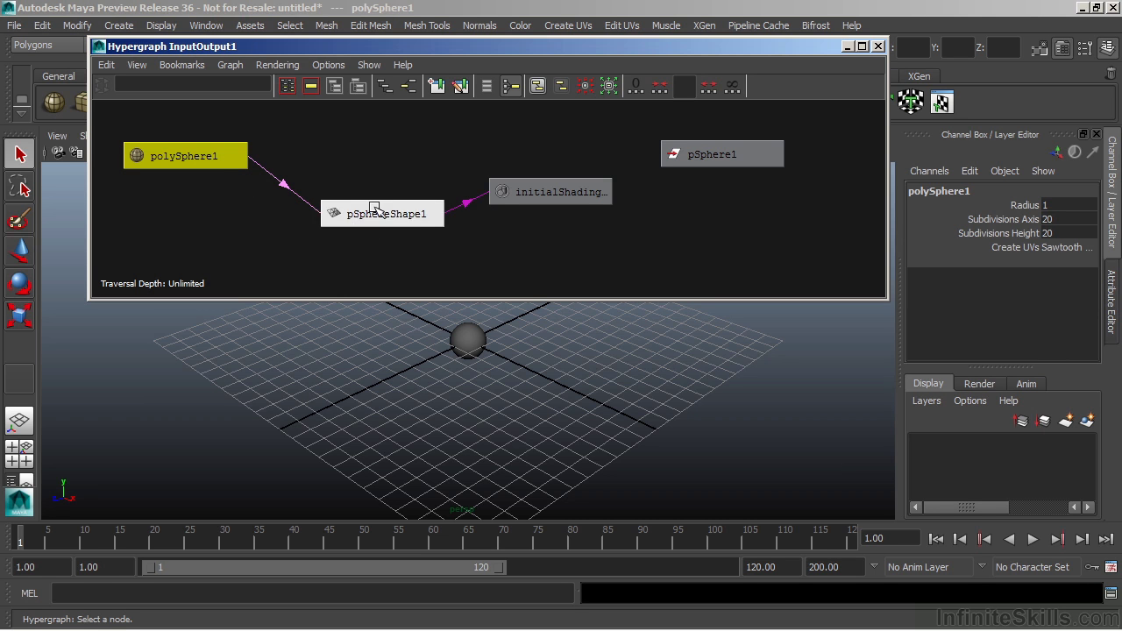
drag(381, 212, 383, 174)
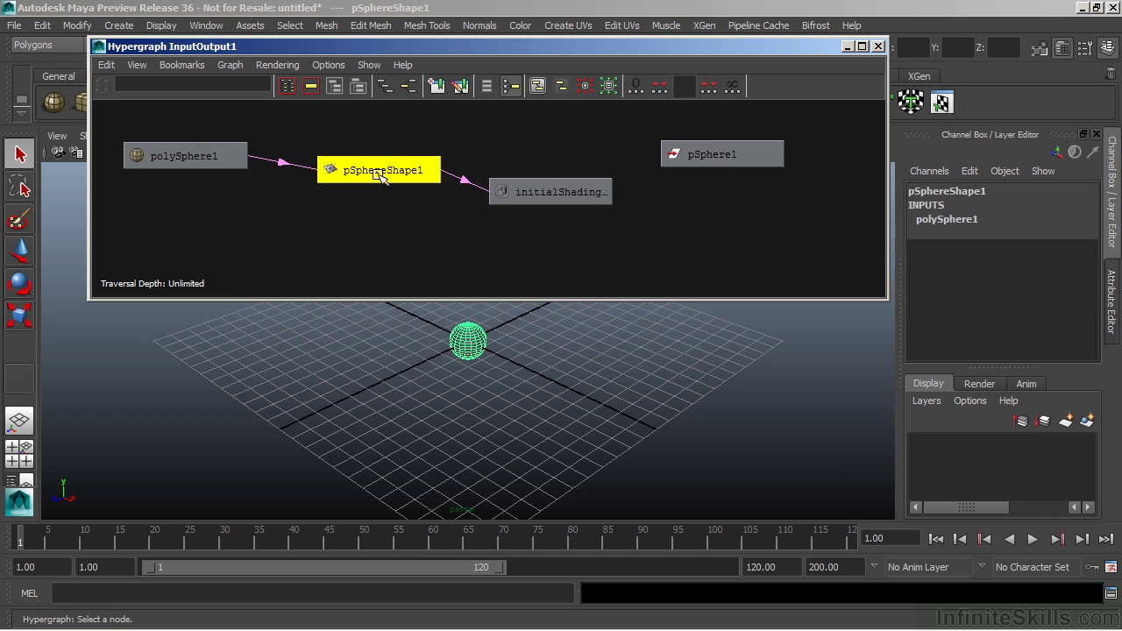
alt+middle_drag(341, 233, 406, 206)
click(759, 132)
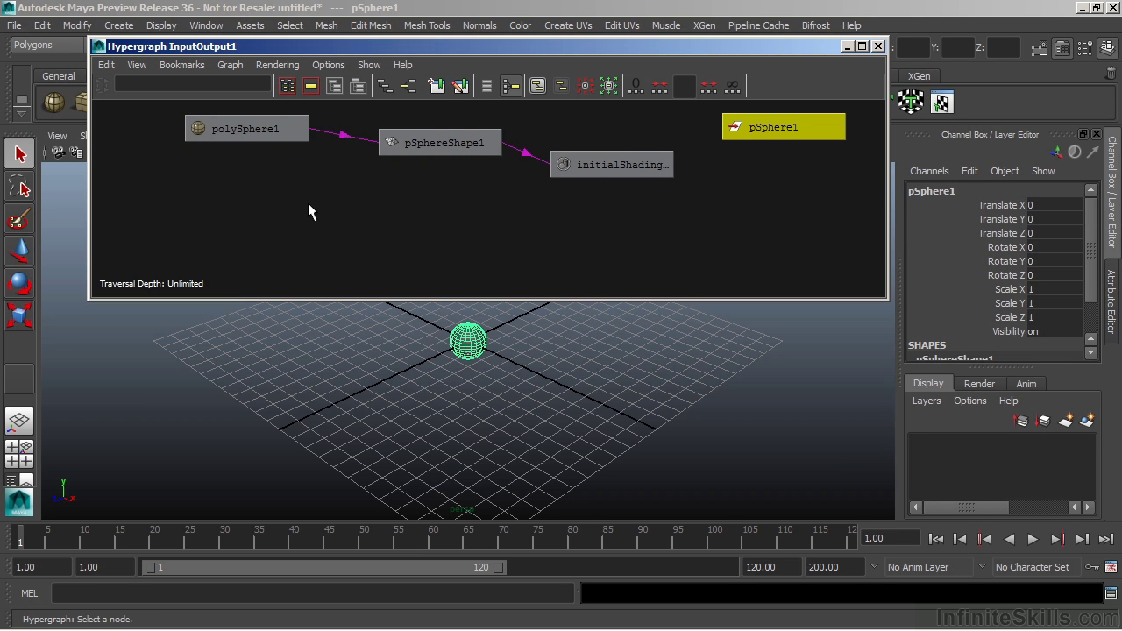
drag(323, 48, 316, 128)
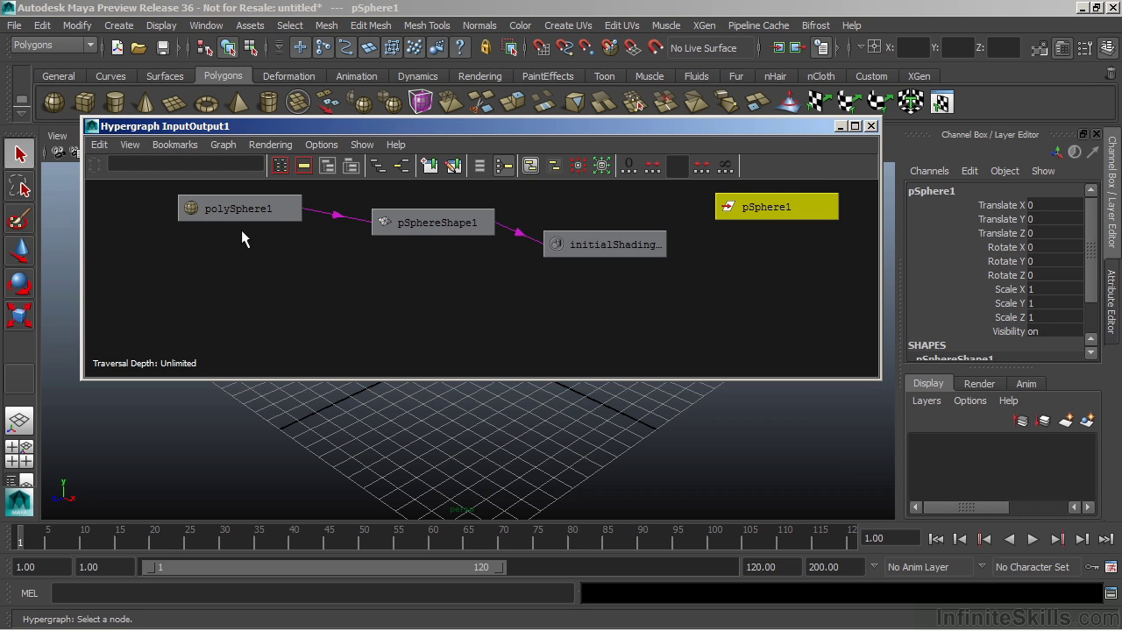
- Delete the sphere's construction history with Edit > Delete by Type > History
click(41, 25)
mouse_move(76, 207)
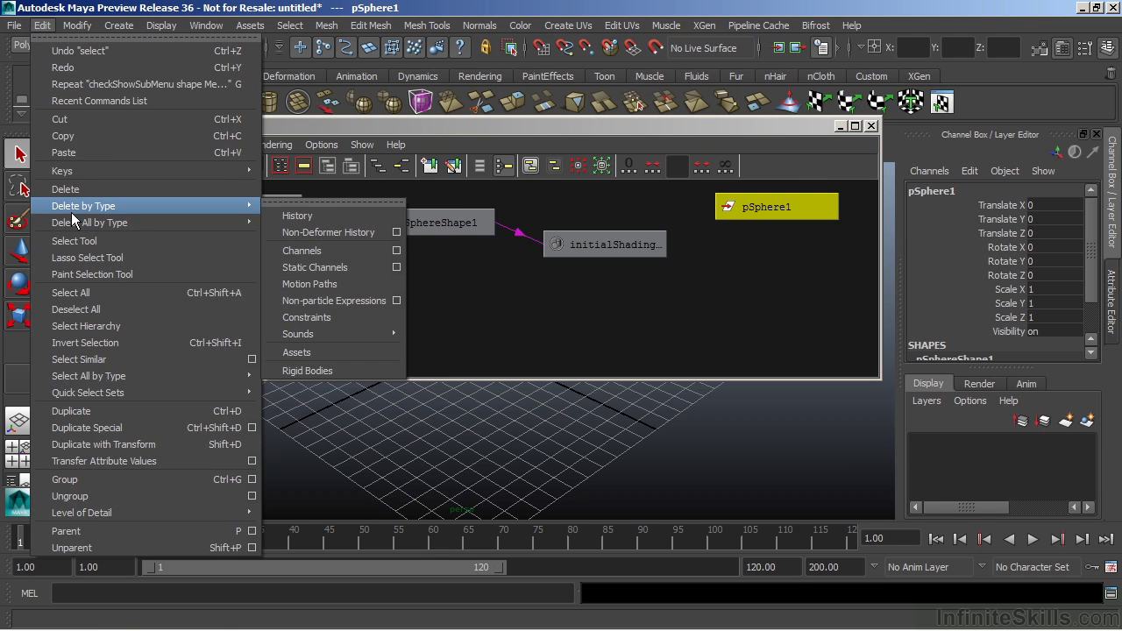
click(314, 217)
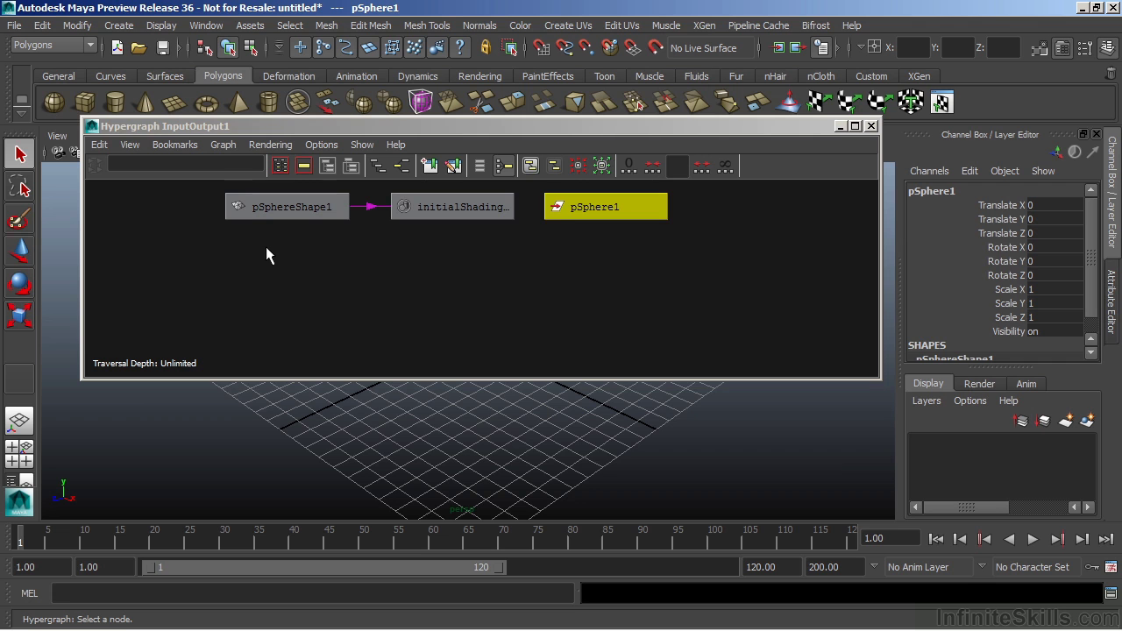
- Select pSphereShape1, undo the accidental Mirror Geometry, and nudge the Hypergraph window down
click(322, 146)
key(Escape)
click(346, 201)
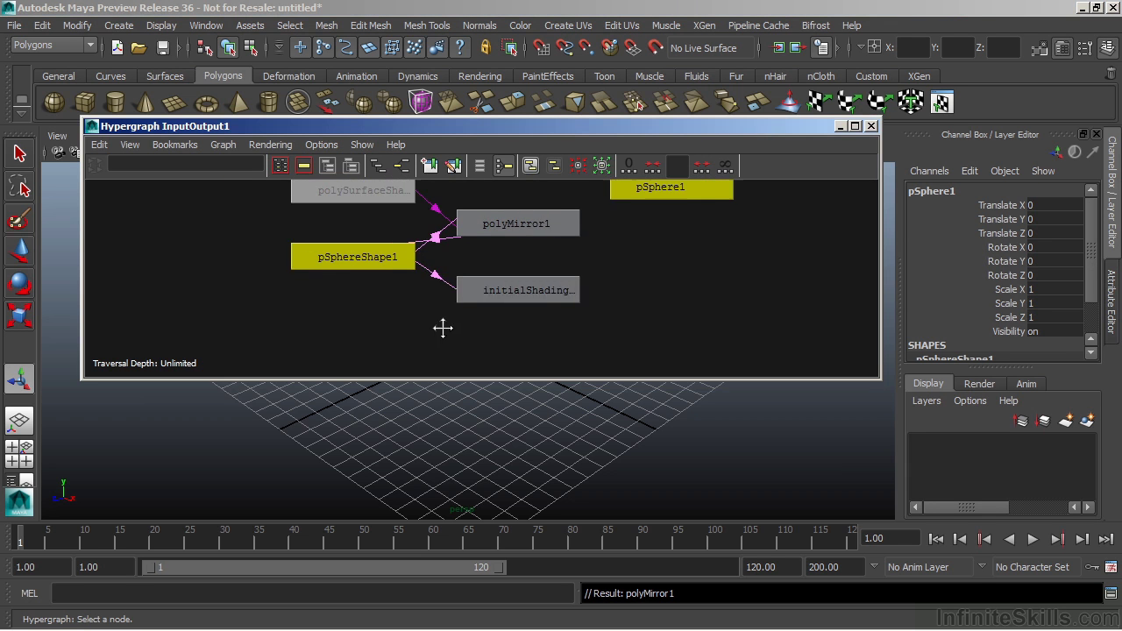
key(ctrl+z)
drag(426, 127, 423, 152)
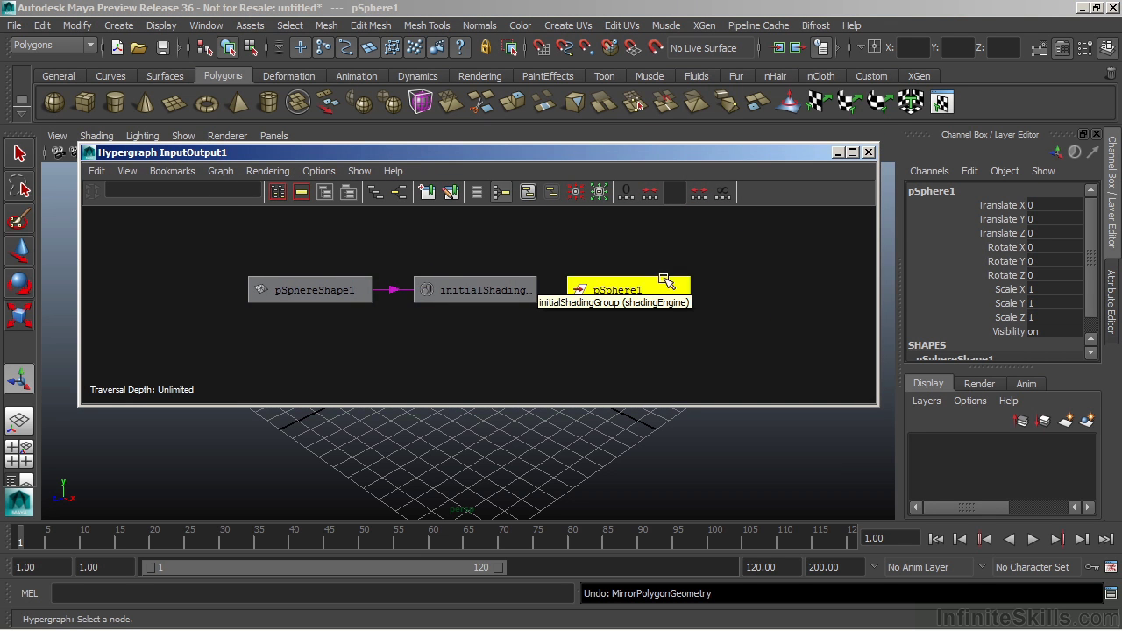
- Switch the Hypergraph back to scene hierarchy view and shift its window up and right
click(376, 193)
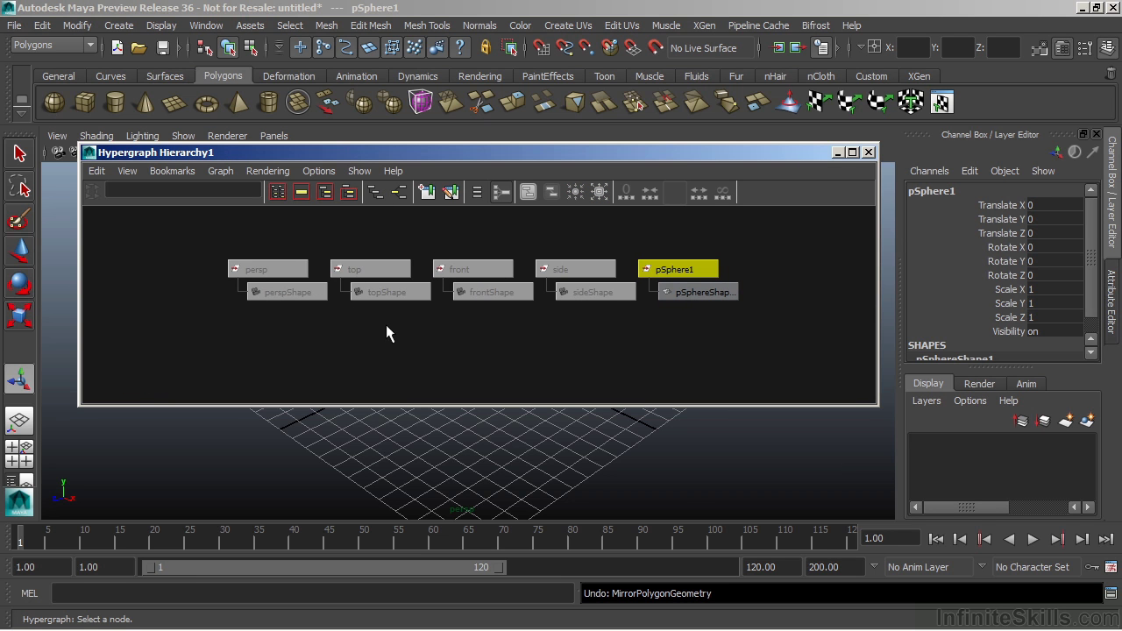
drag(459, 151, 491, 178)
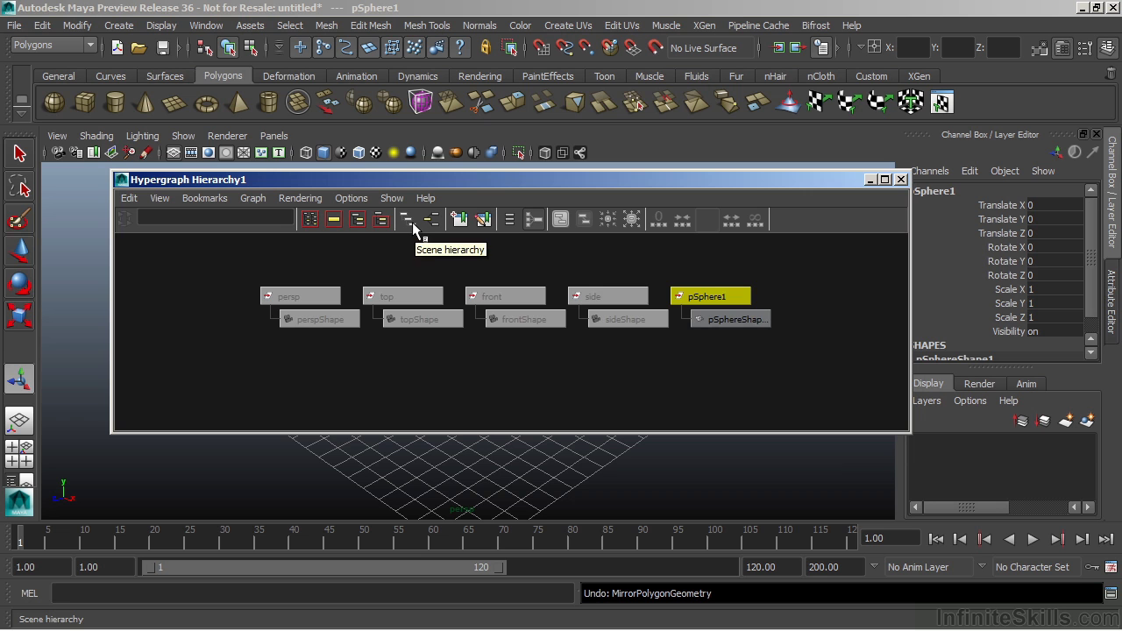
scroll(500, 318, down, 3)
drag(503, 174, 512, 157)
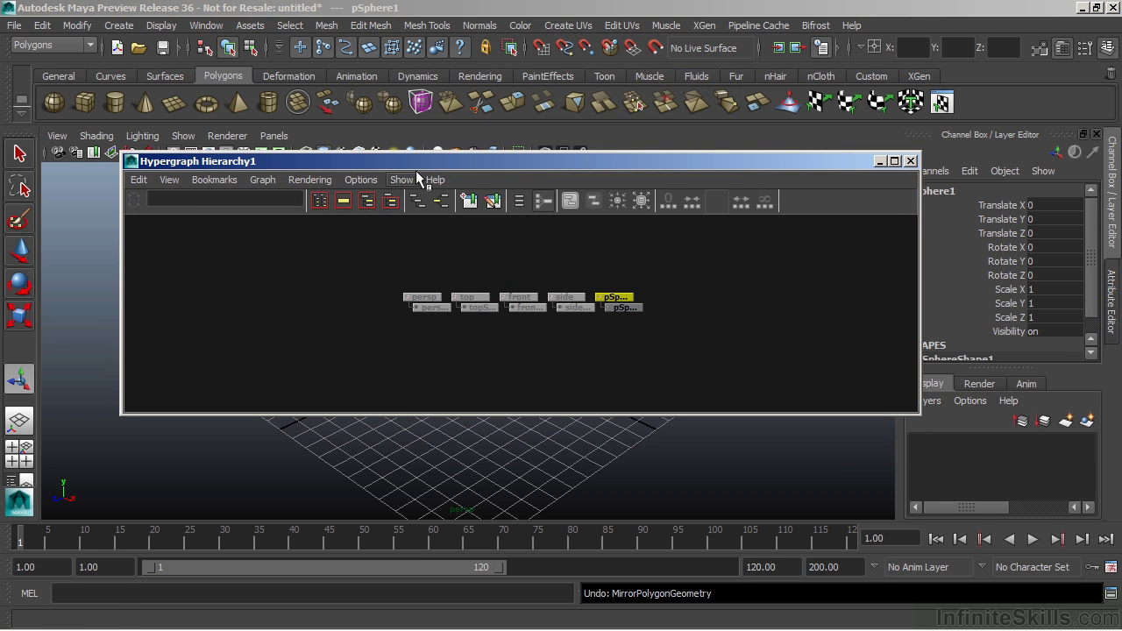
- Create a polygon cube pCube1 and duplicate it as pCube2
click(123, 25)
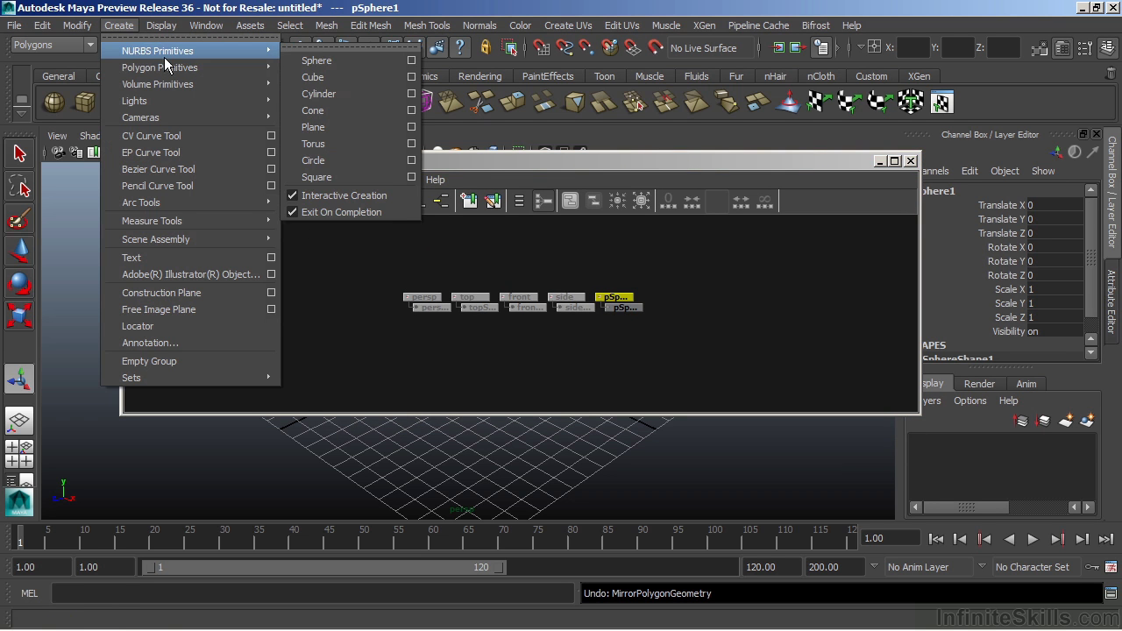
mouse_move(209, 72)
click(310, 94)
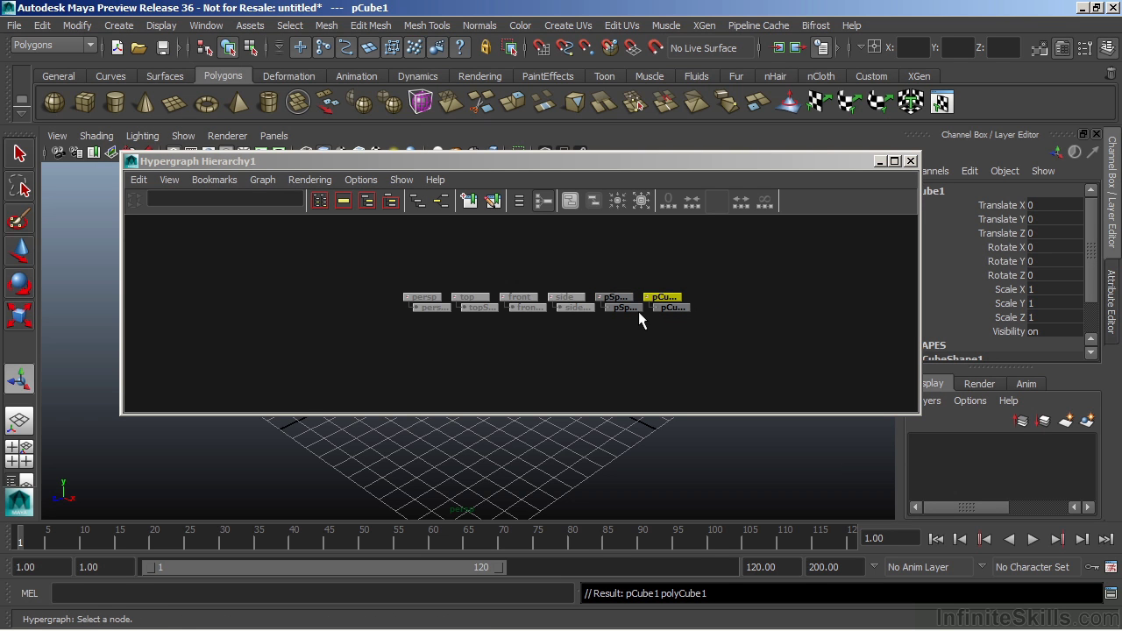
key(ctrl+d)
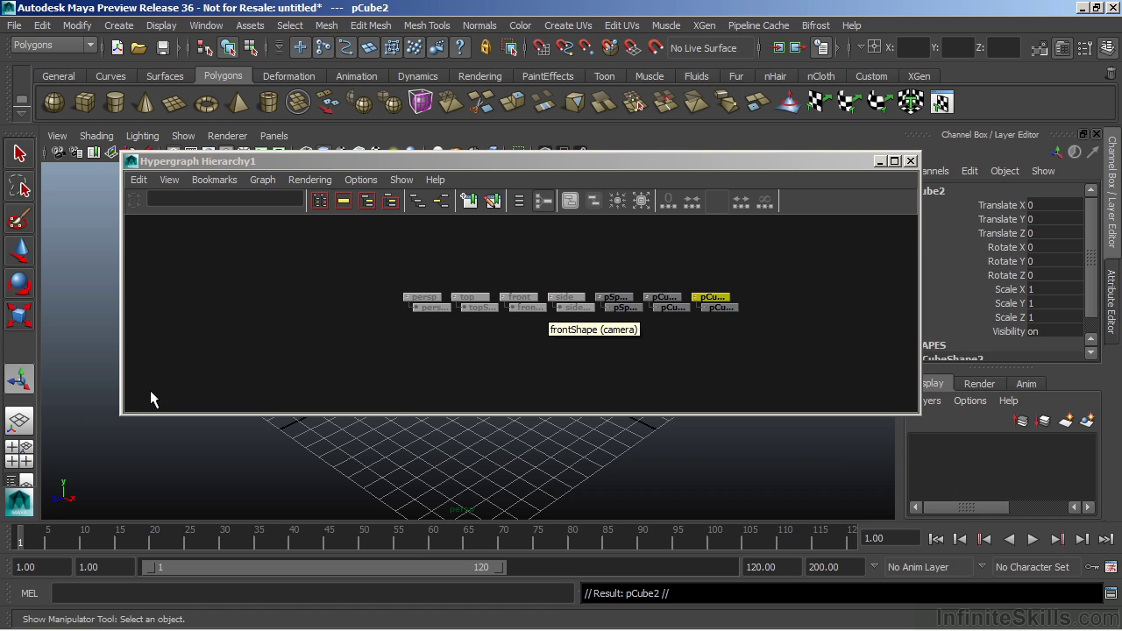
- Enlarge the Hypergraph view and marquee-select pSphere1, pCube1 and pCube2
drag(120, 409, 146, 406)
scroll(444, 290, up, 3)
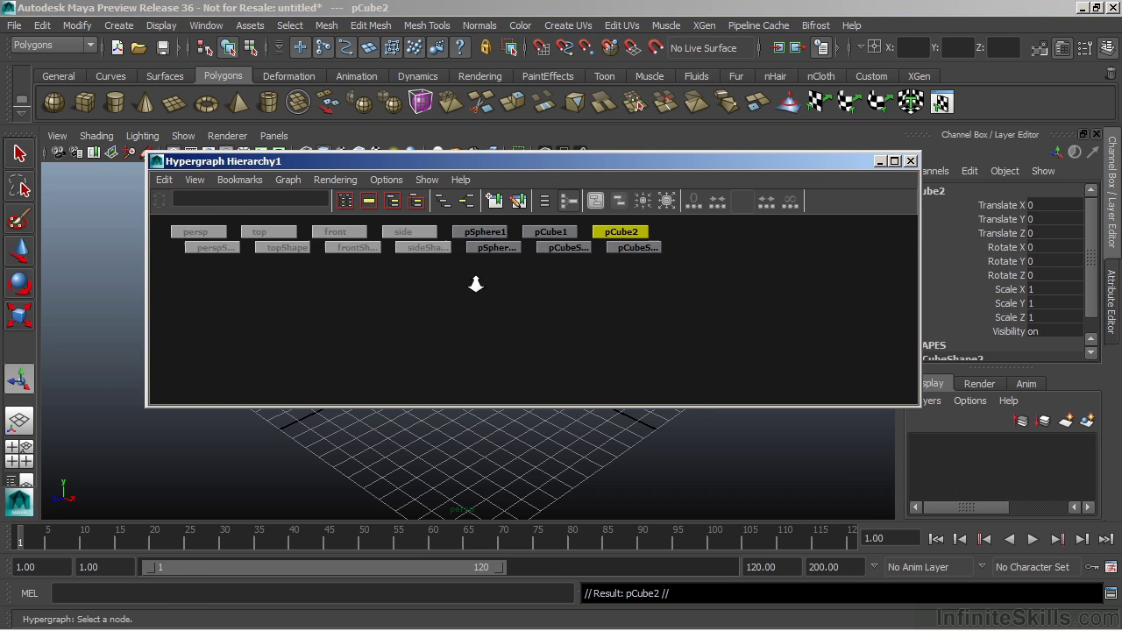
scroll(513, 298, up, 3)
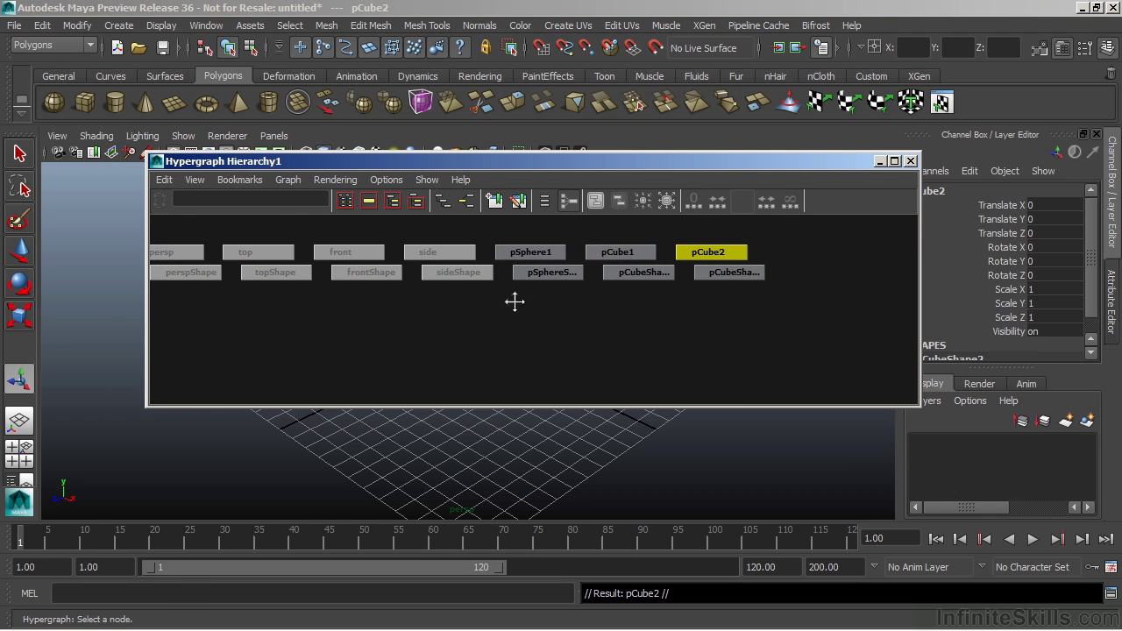
alt+middle_drag(561, 312, 519, 321)
drag(516, 237, 670, 260)
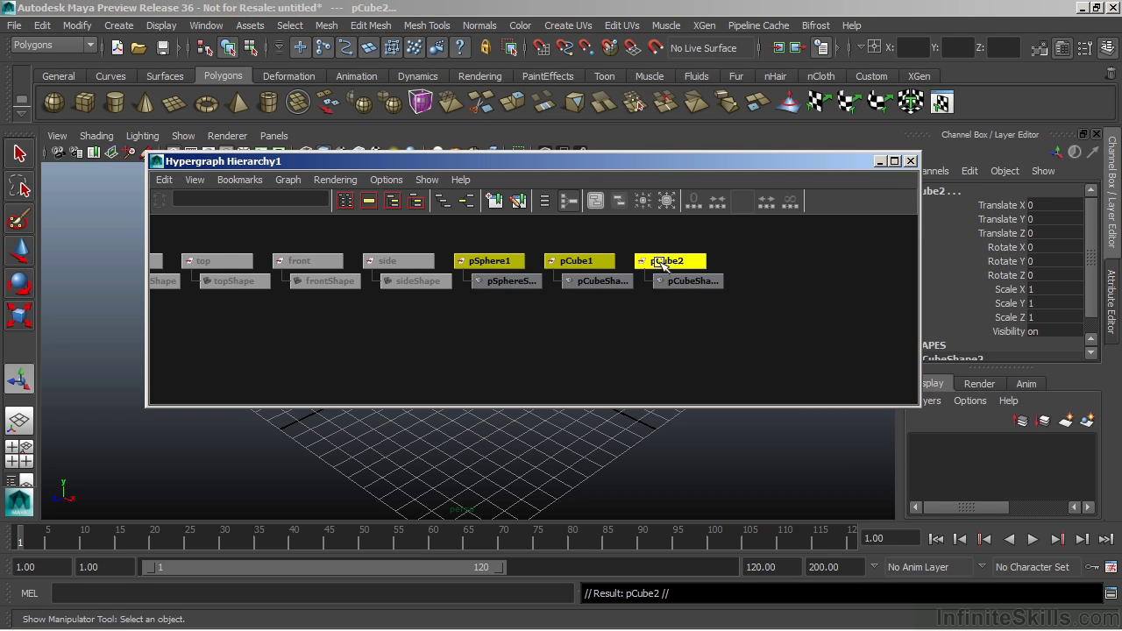
- Show the three objects' input/output connections and nudge initialShadingGroup slightly upward
click(465, 203)
scroll(613, 281, down, 3)
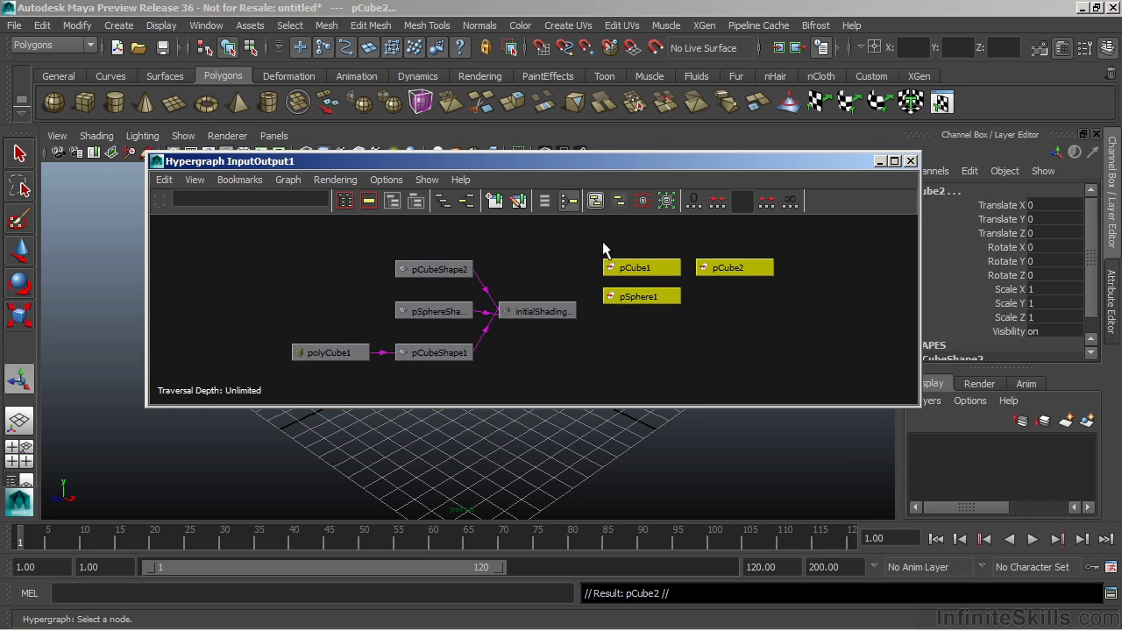
alt+middle_drag(580, 329, 576, 322)
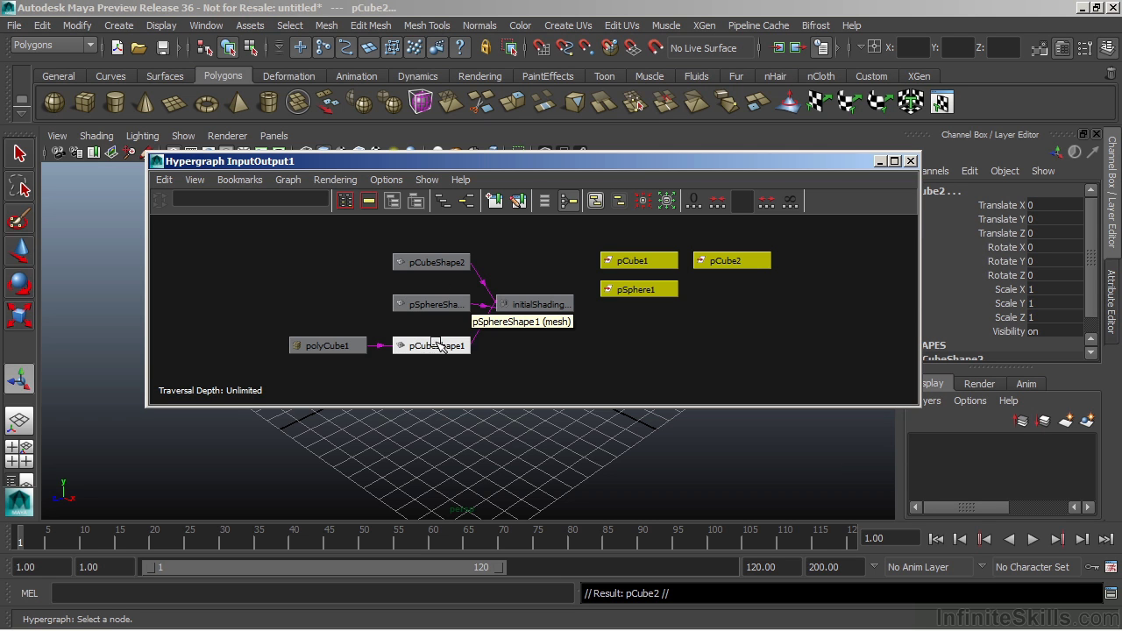
drag(548, 304, 543, 291)
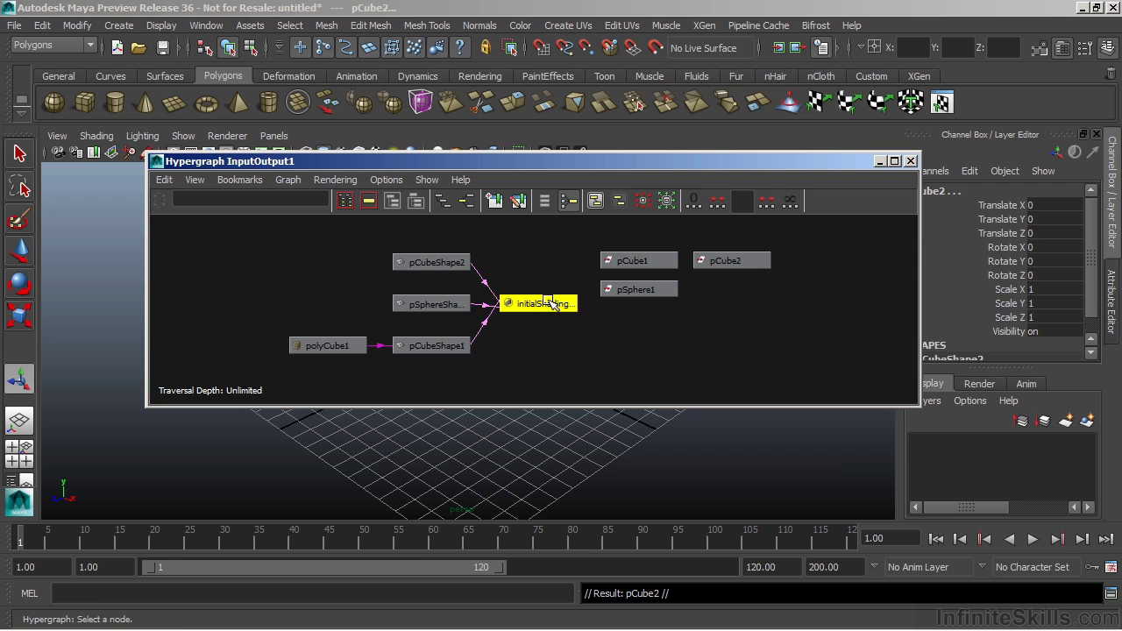
drag(552, 304, 550, 297)
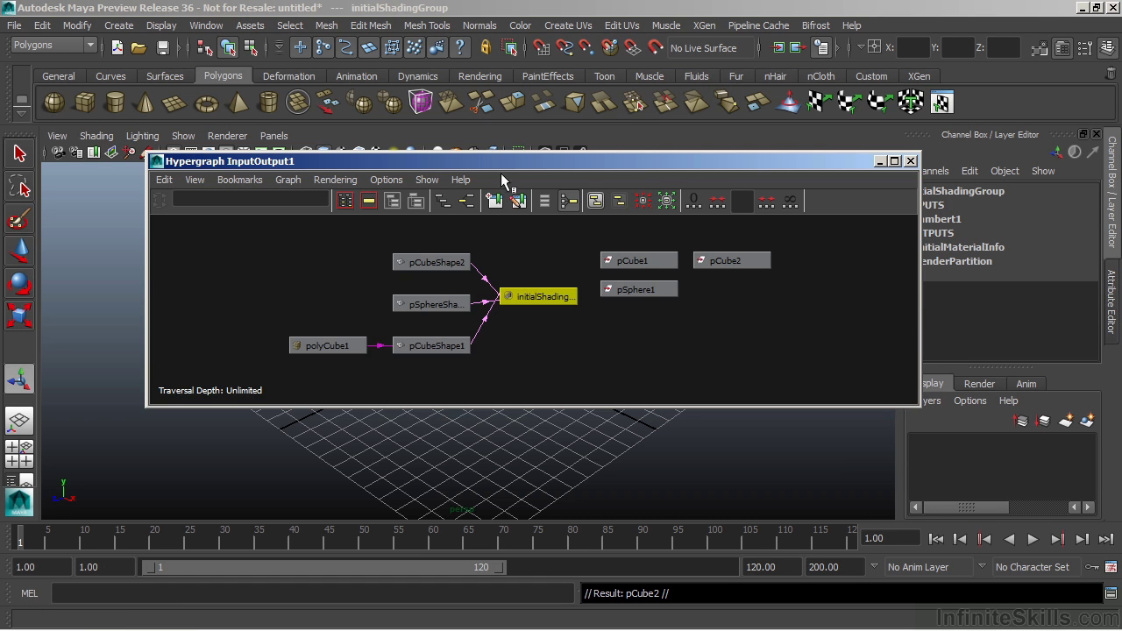
- Return to scene hierarchy view and parent pCube1 under pSphere1
click(442, 201)
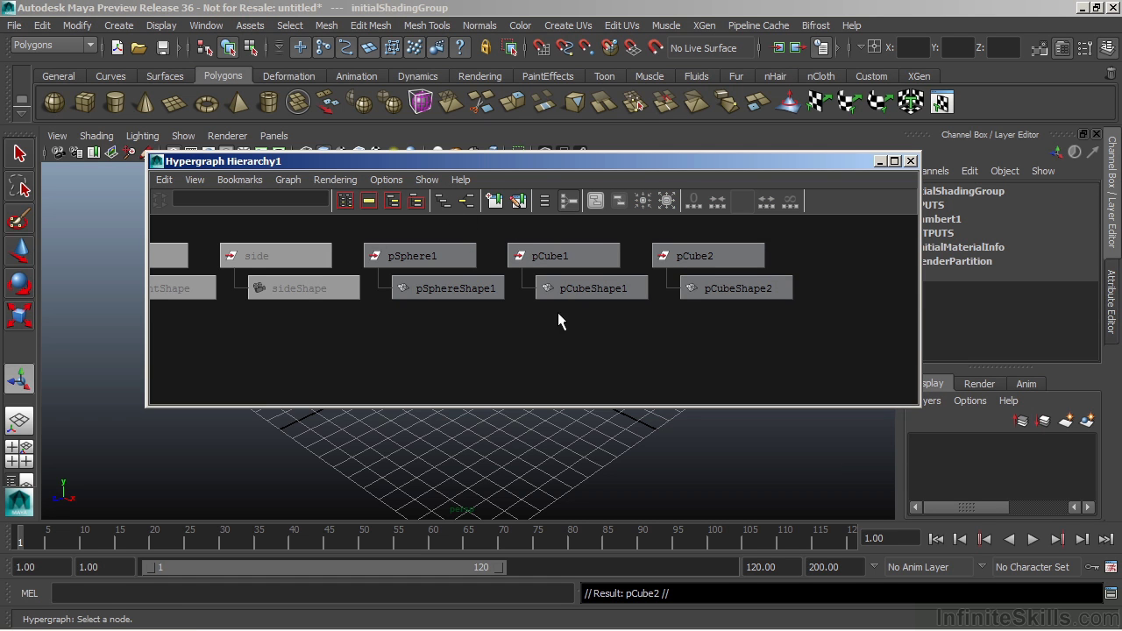
scroll(557, 313, down, 3)
alt+middle_drag(468, 322, 477, 315)
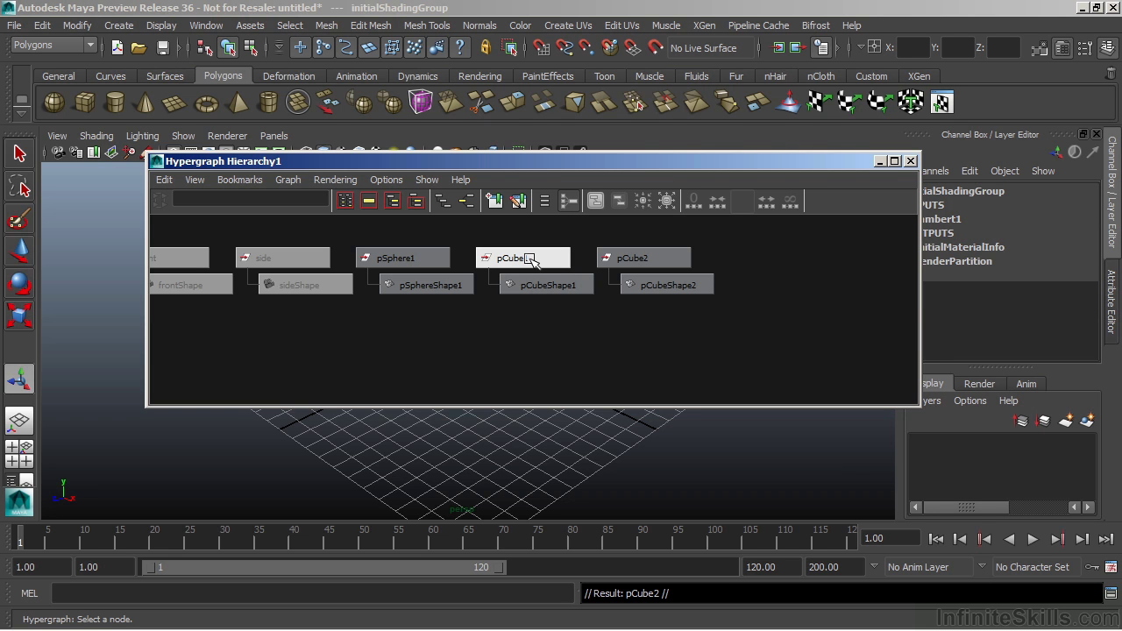
middle_drag(527, 260, 518, 313)
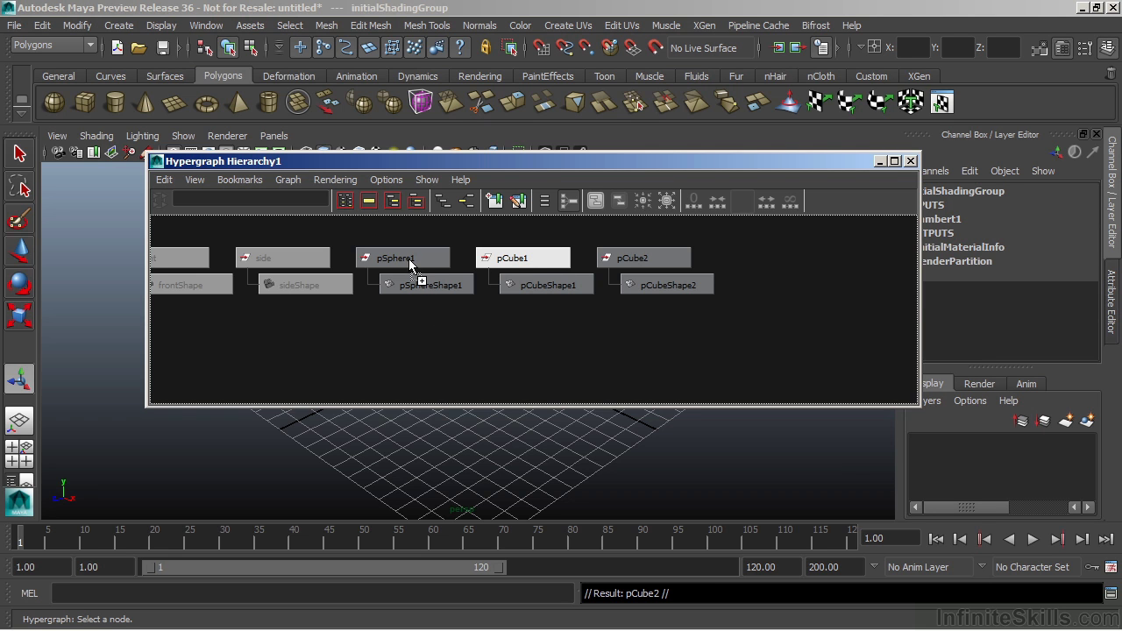
middle_drag(408, 258, 408, 258)
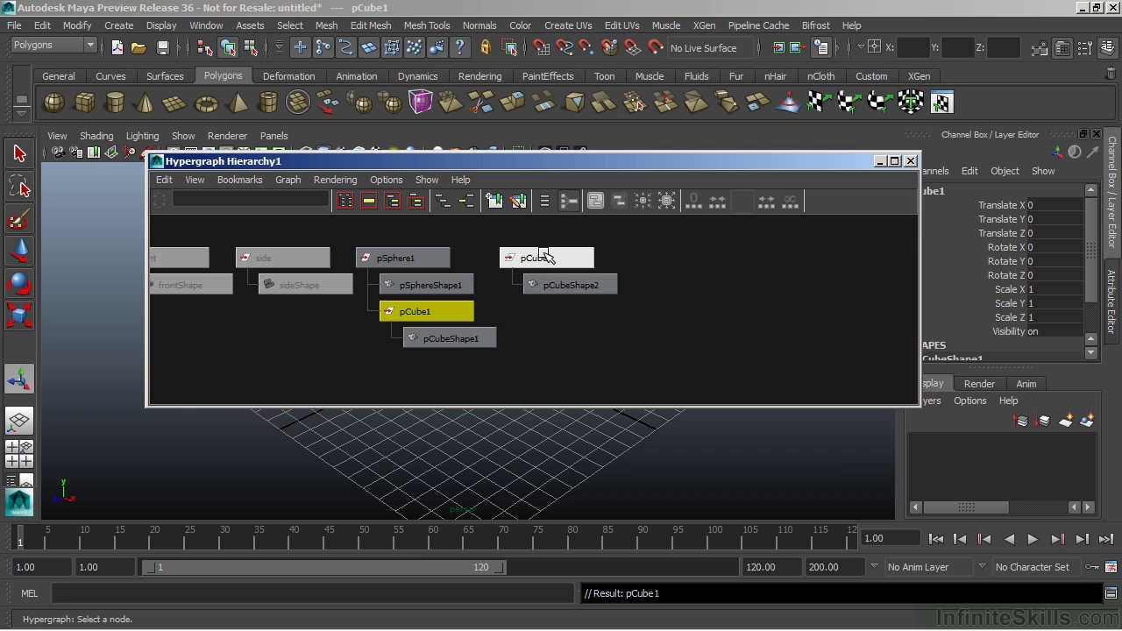
- Parent pCube2 under pCube1
middle_drag(533, 254, 551, 319)
middle_drag(687, 279, 288, 330)
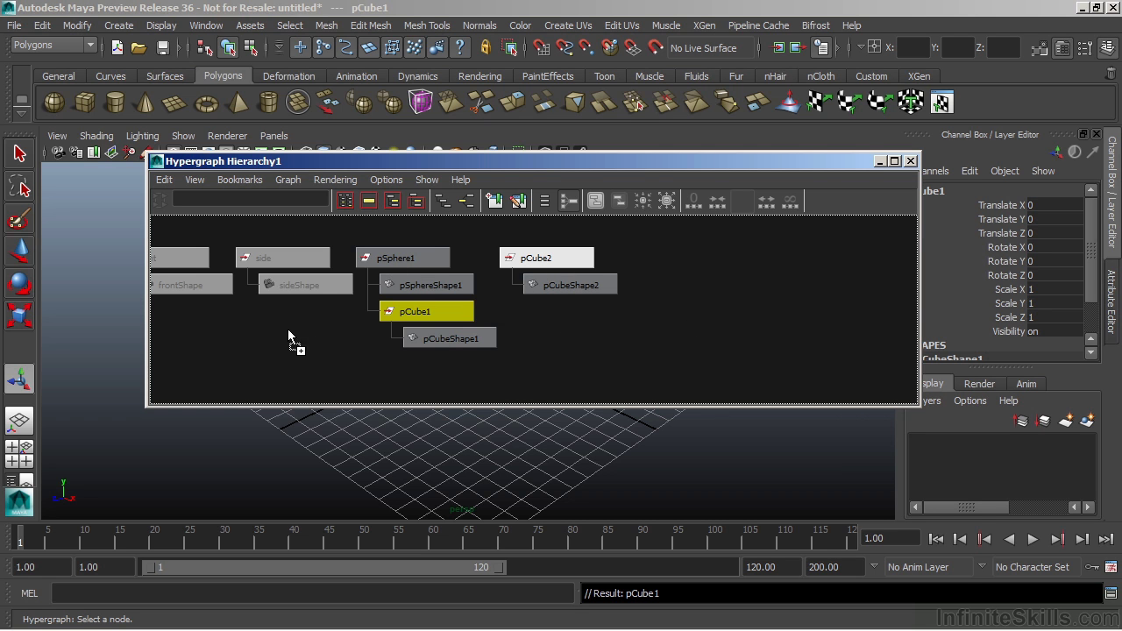
middle_drag(632, 306, 465, 360)
middle_drag(431, 310, 431, 311)
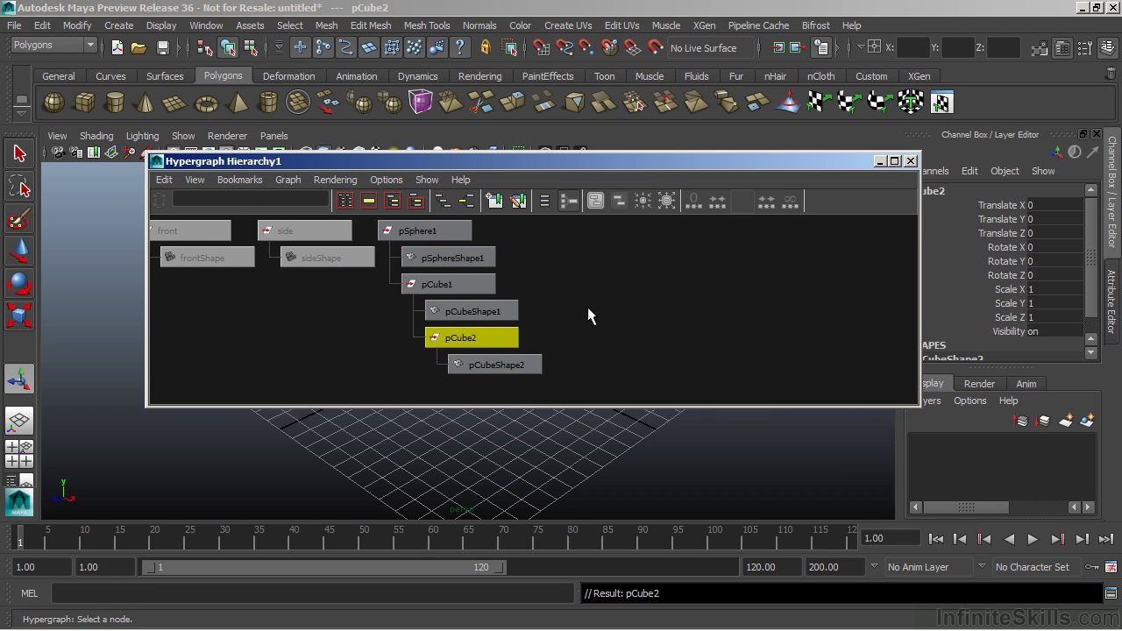
- Unparent pCube2 and pCube1 back to the top level, then select pSphereShape1
alt+middle_drag(632, 287, 570, 287)
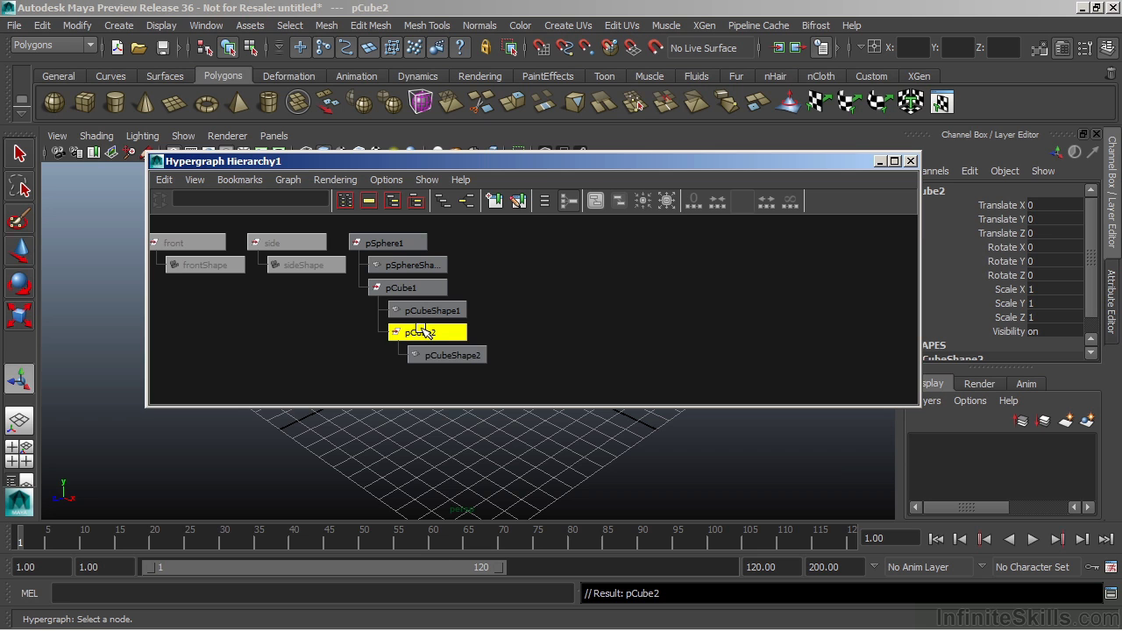
middle_drag(421, 331, 589, 296)
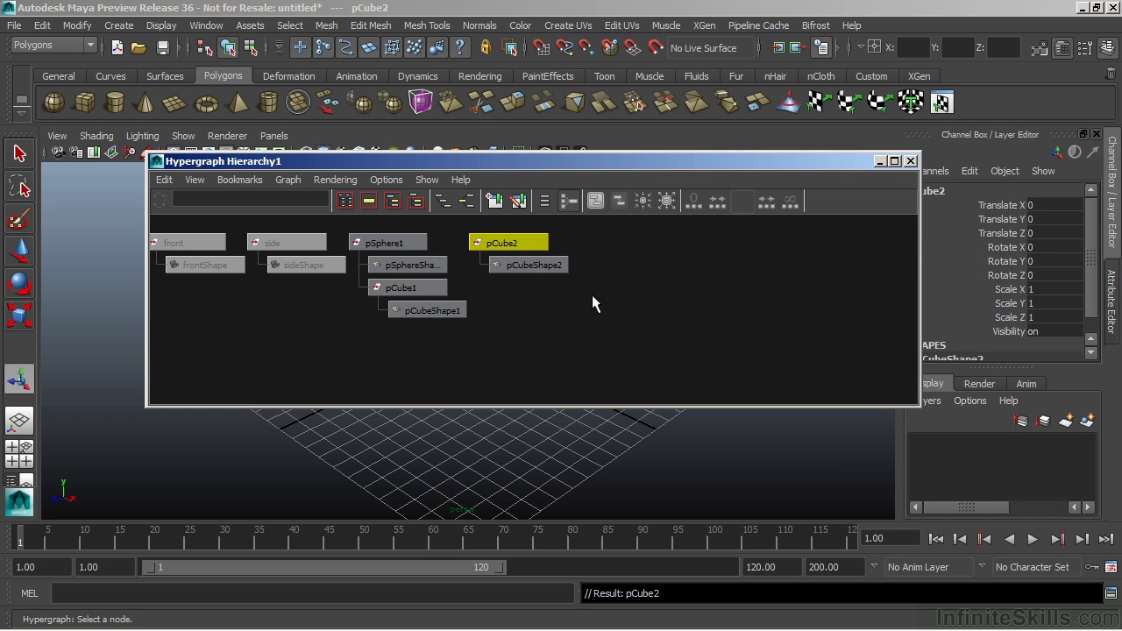
click(498, 328)
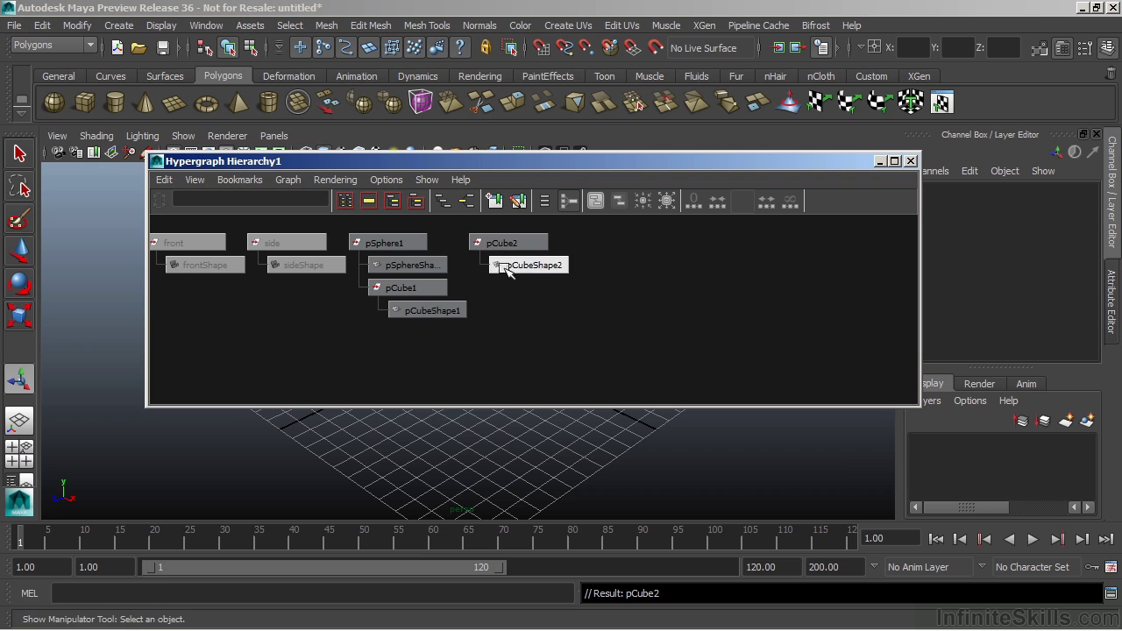
middle_drag(400, 289, 689, 295)
click(621, 301)
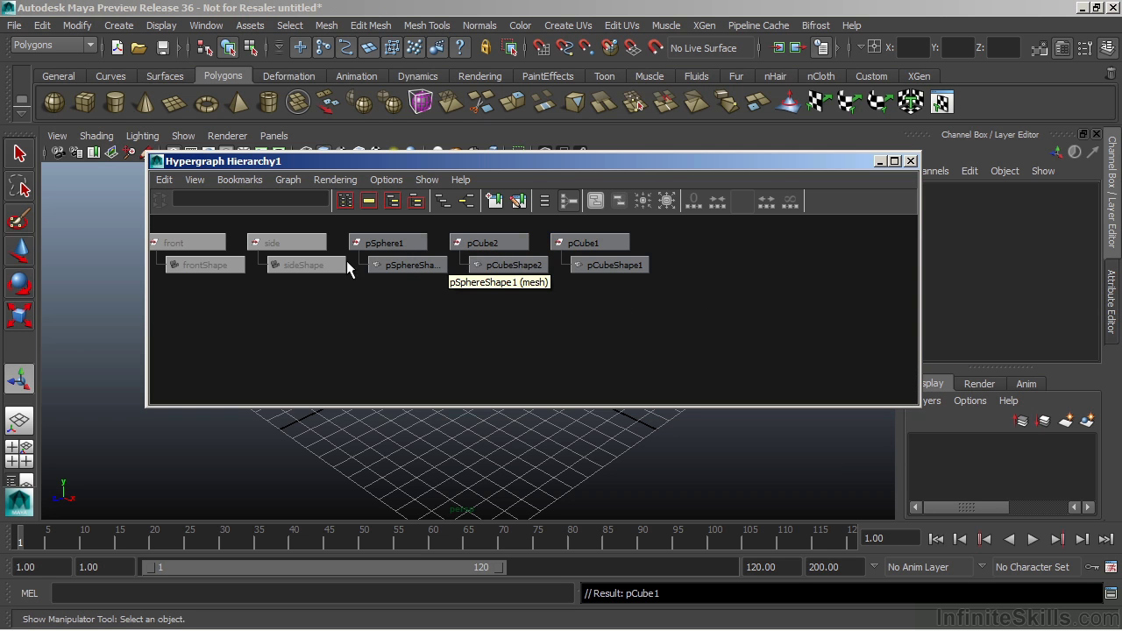
middle_drag(430, 265, 404, 271)
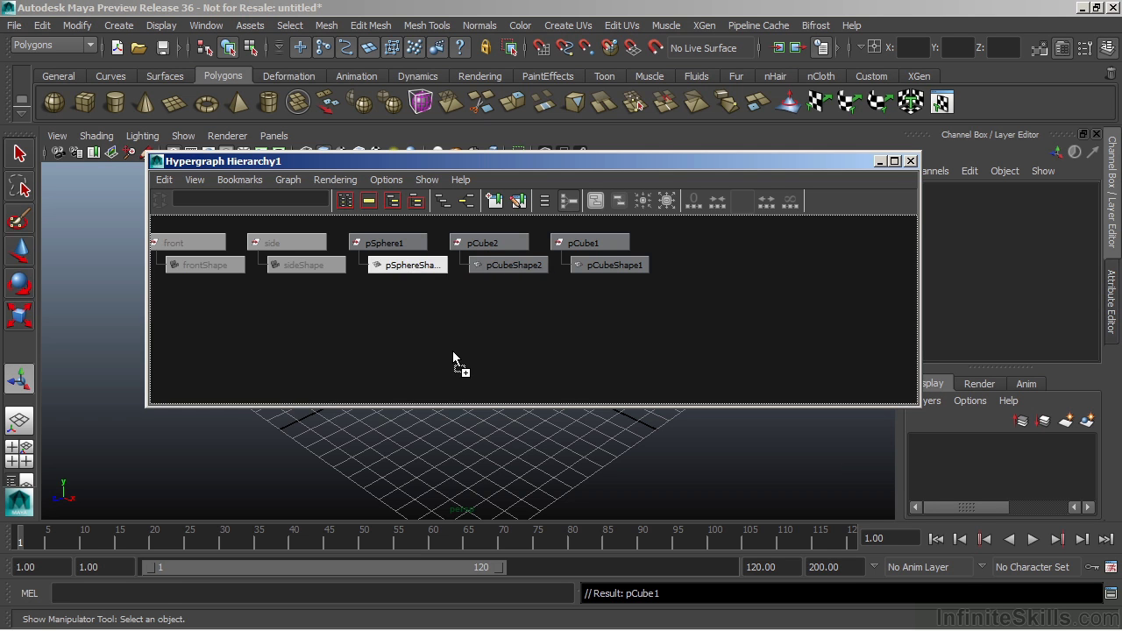
middle_drag(452, 350, 412, 274)
click(426, 264)
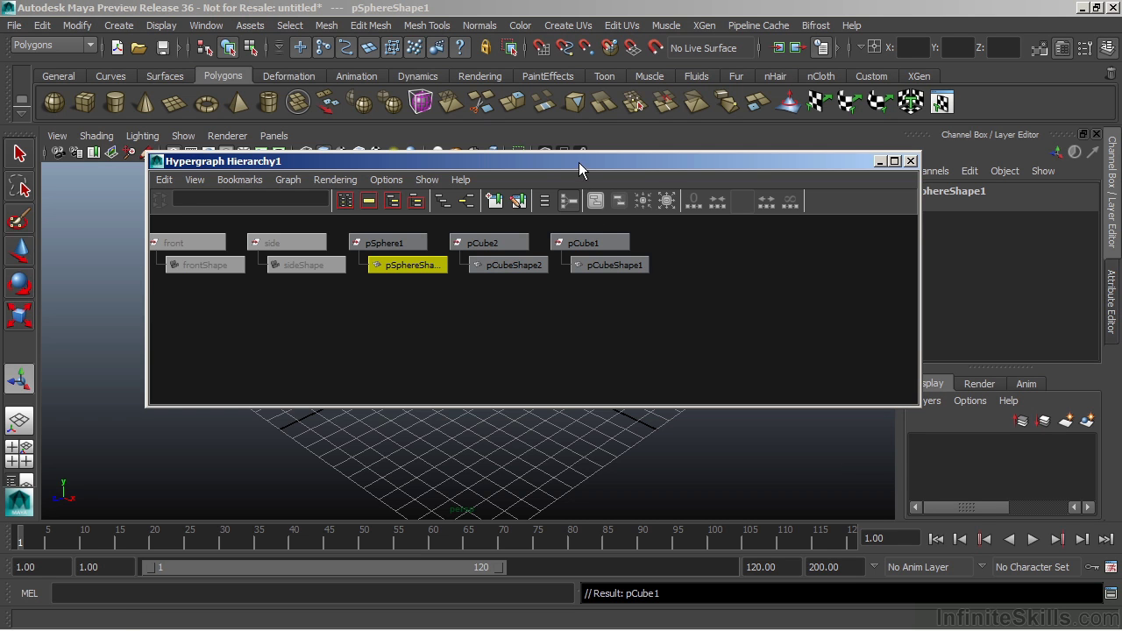
drag(579, 161, 576, 196)
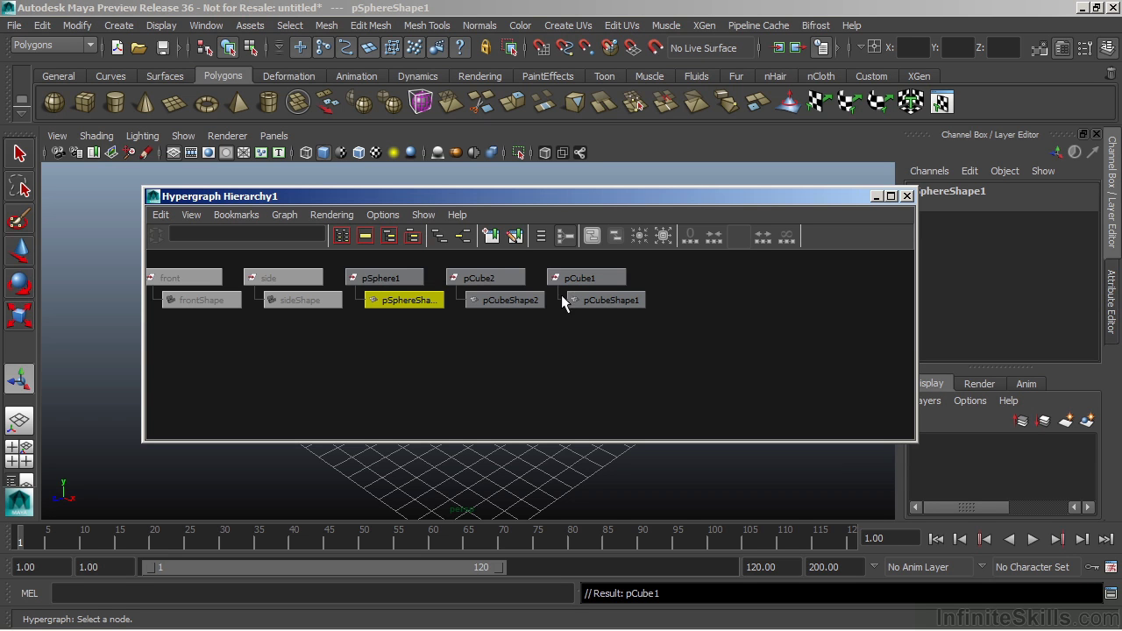
mouse_move(486, 310)
alt+middle_down()
mouse_move(569, 335)
mouse_move(585, 328)
alt+middle_up()
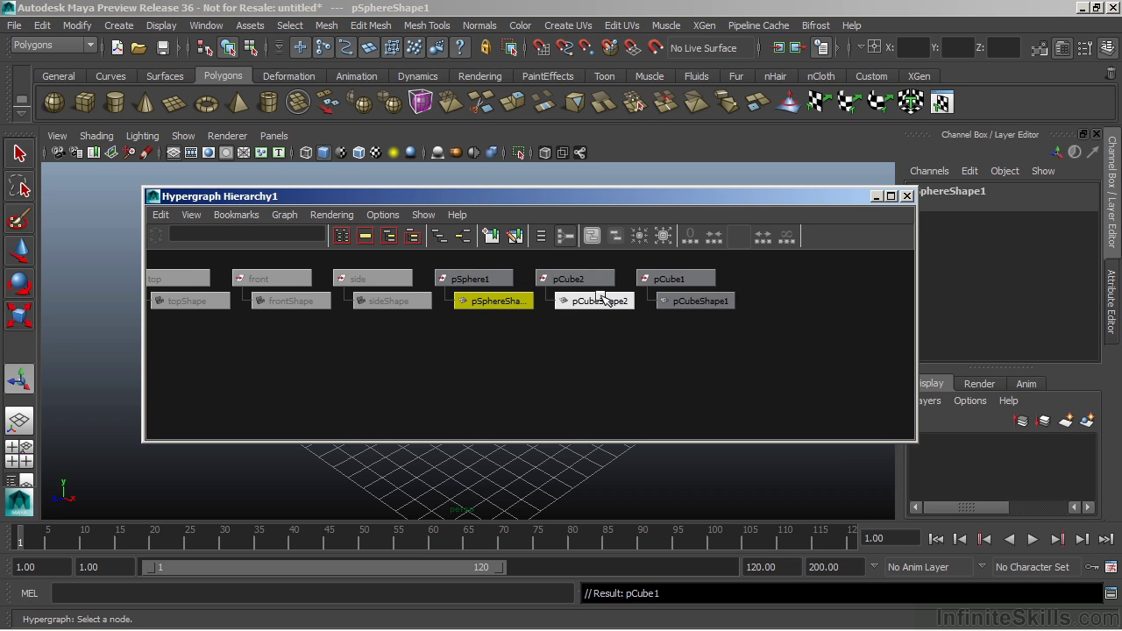
middle_drag(553, 278, 491, 279)
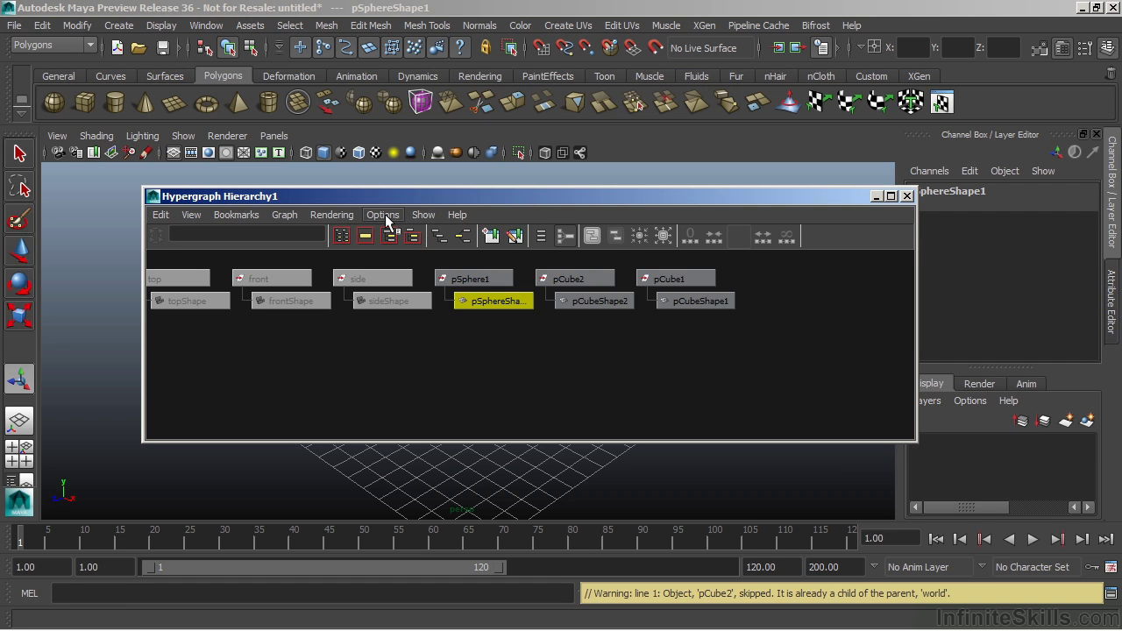
- Uncheck Shape Nodes in the Hypergraph display options and bring the transform row into view
click(383, 214)
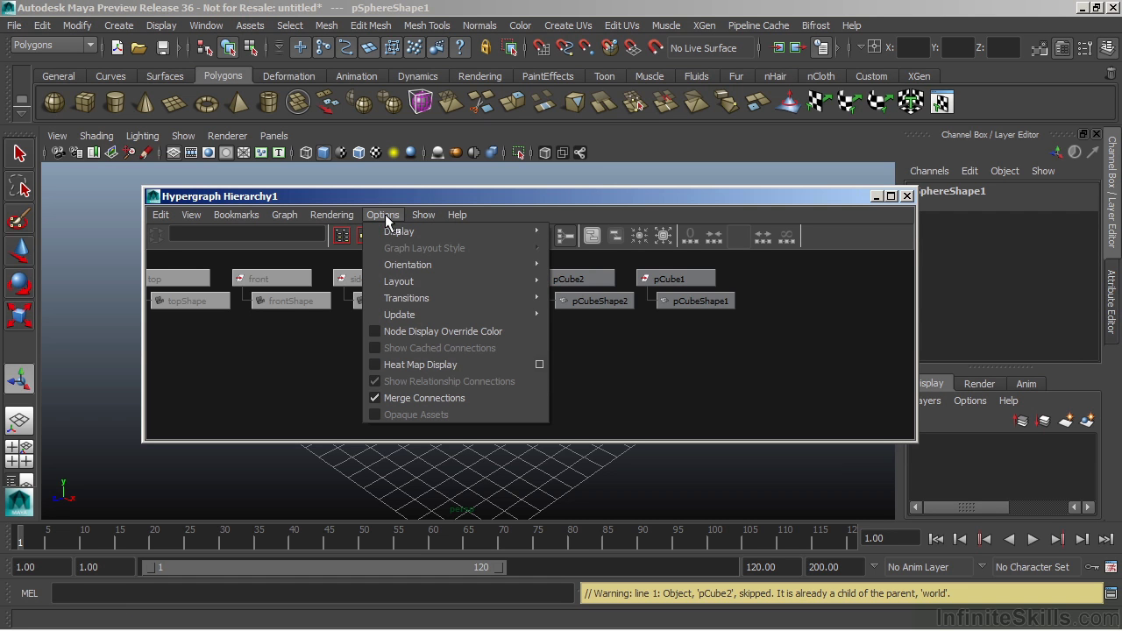
mouse_move(395, 238)
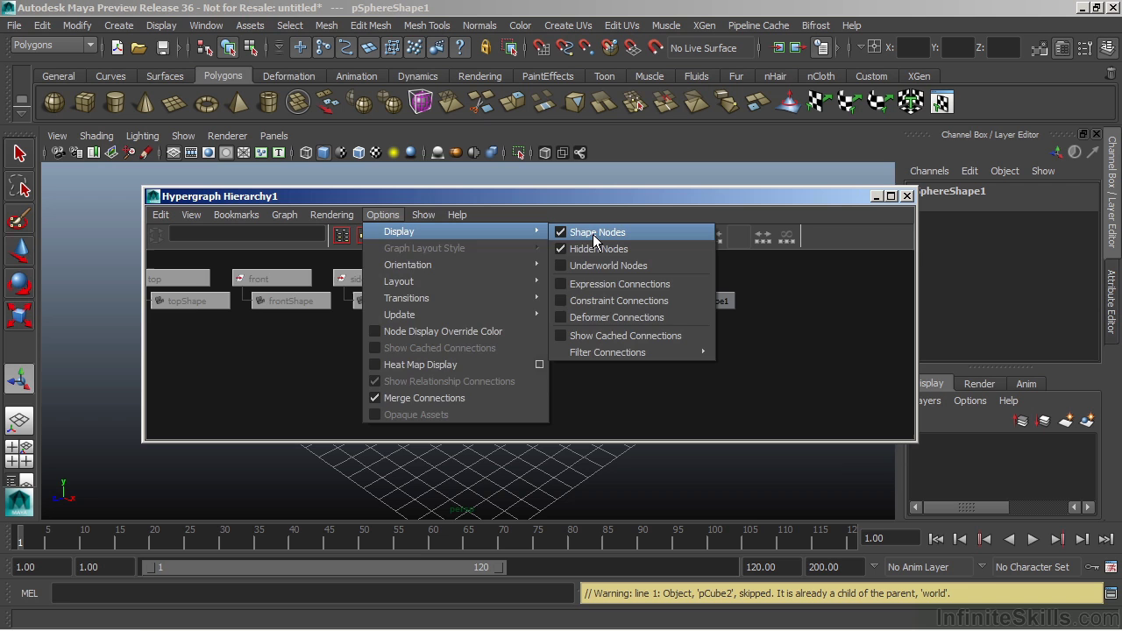
click(594, 232)
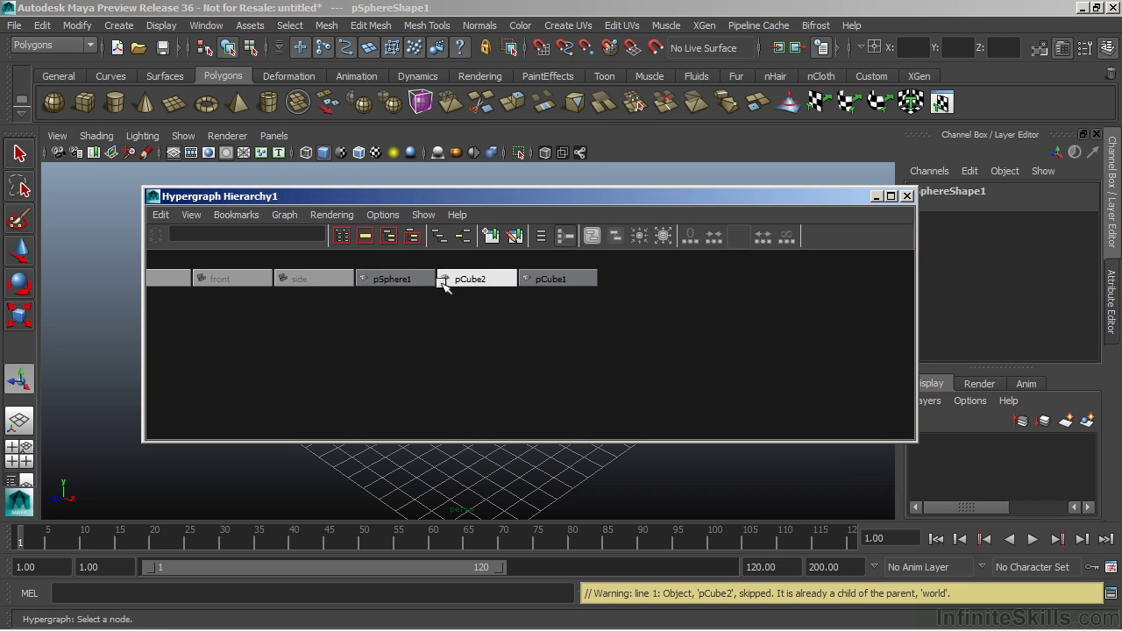
alt+middle_drag(450, 280, 574, 327)
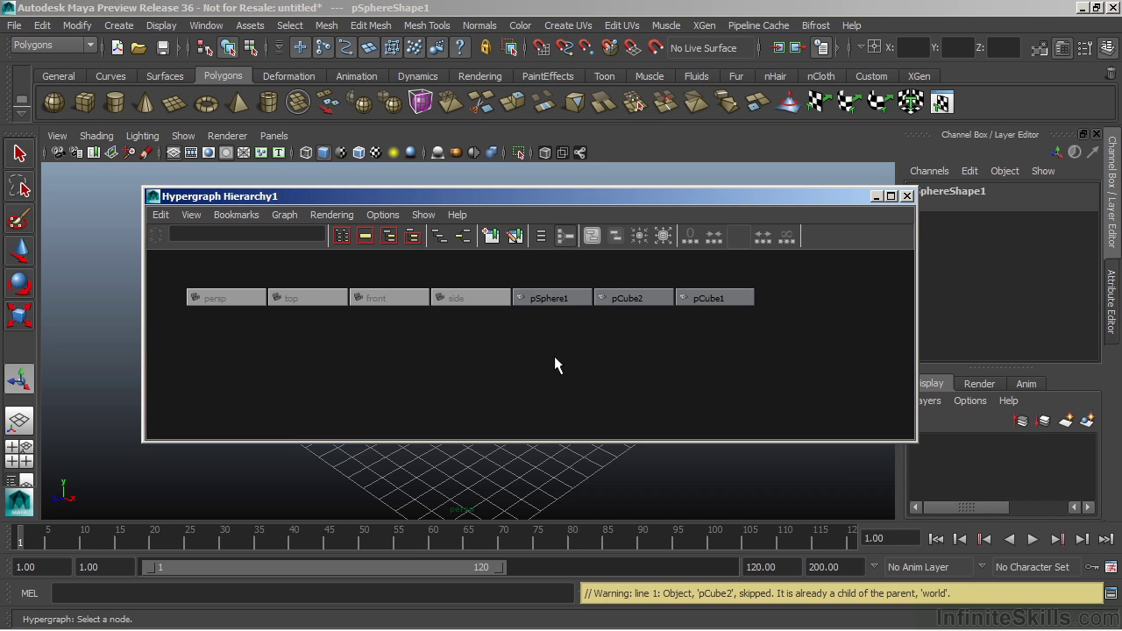
click(386, 216)
mouse_move(535, 232)
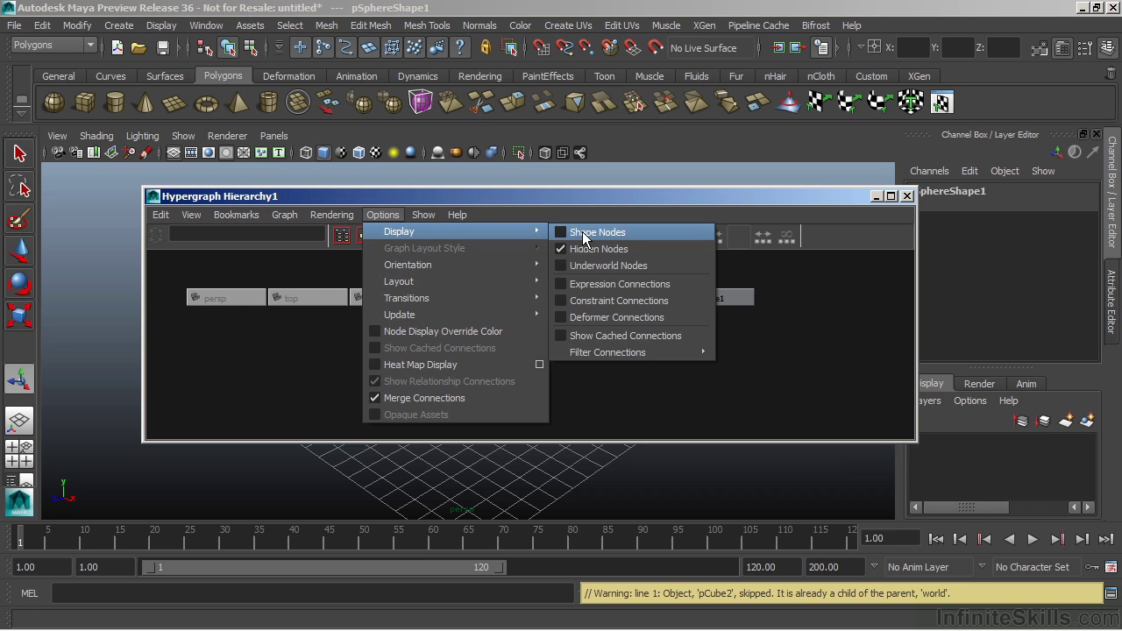
click(592, 196)
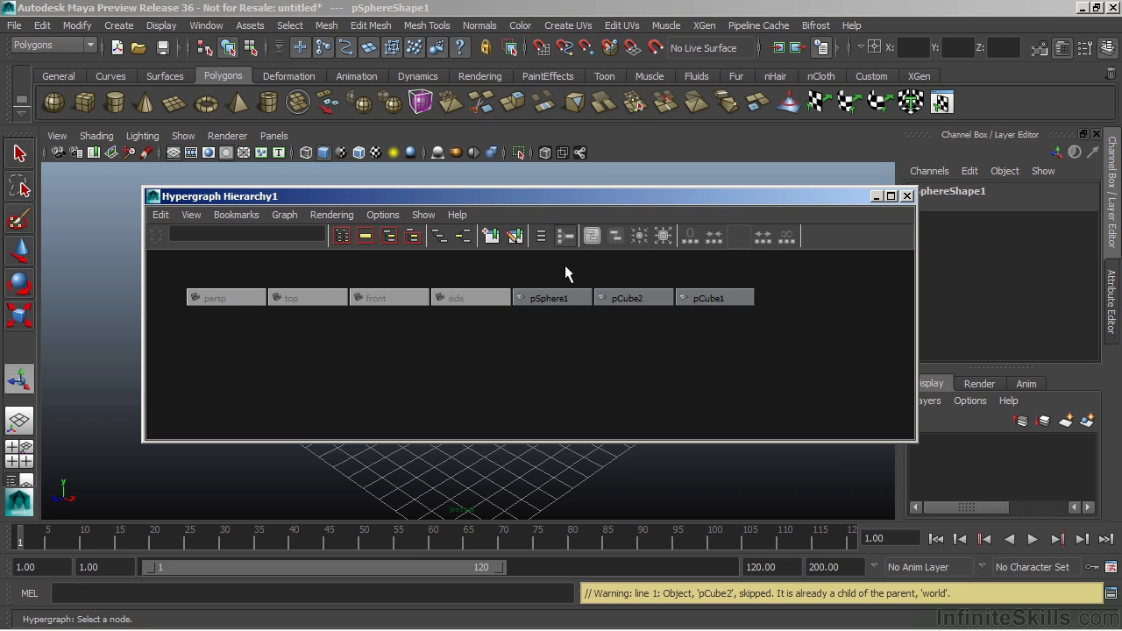
- Parent pCube2 under pSphere1 and pCube1 under pCube2, then collapse pSphere1
click(618, 299)
middle_drag(613, 301, 574, 299)
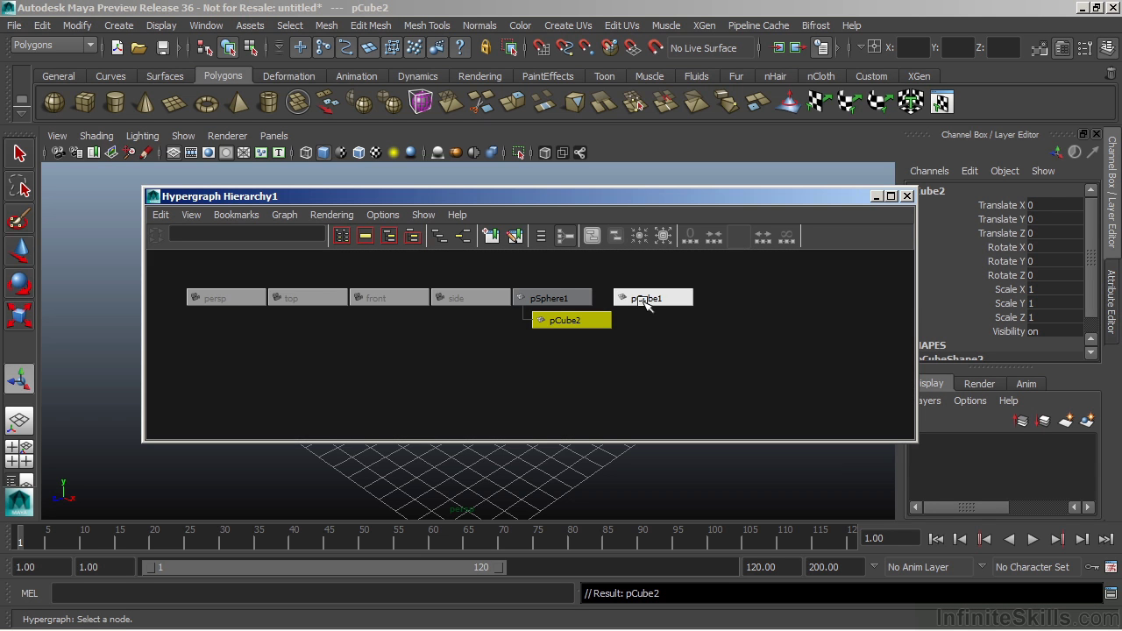
middle_drag(647, 301, 631, 332)
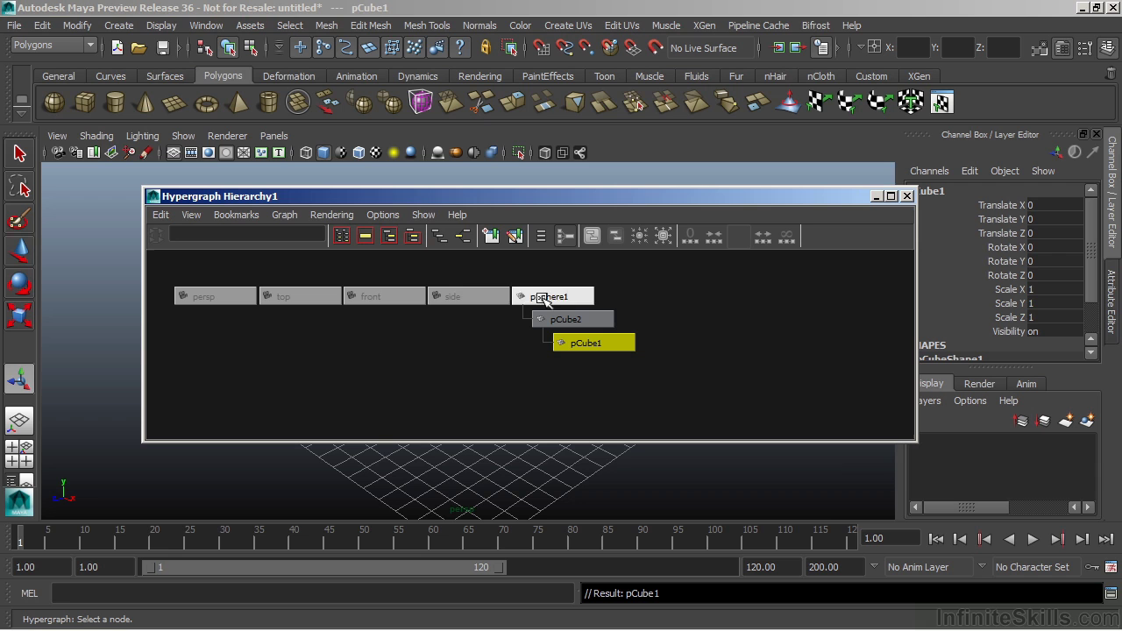
middle_drag(538, 296, 588, 300)
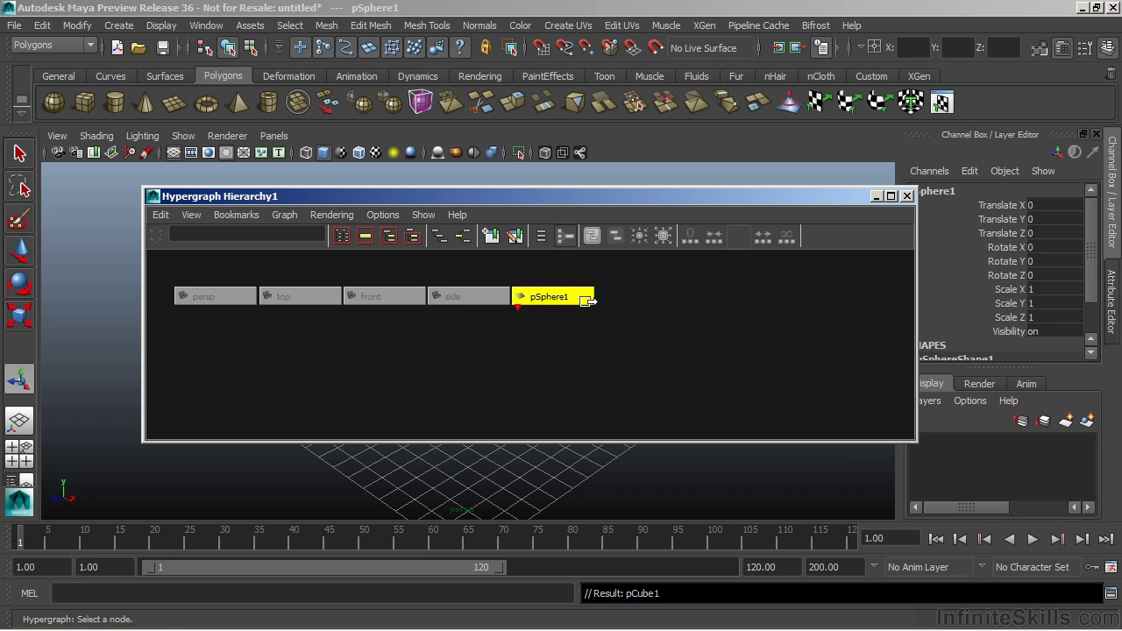
- Expand, collapse, then Expand All on pSphere1 via its right-click menu
drag(565, 196, 570, 92)
right_click(558, 188)
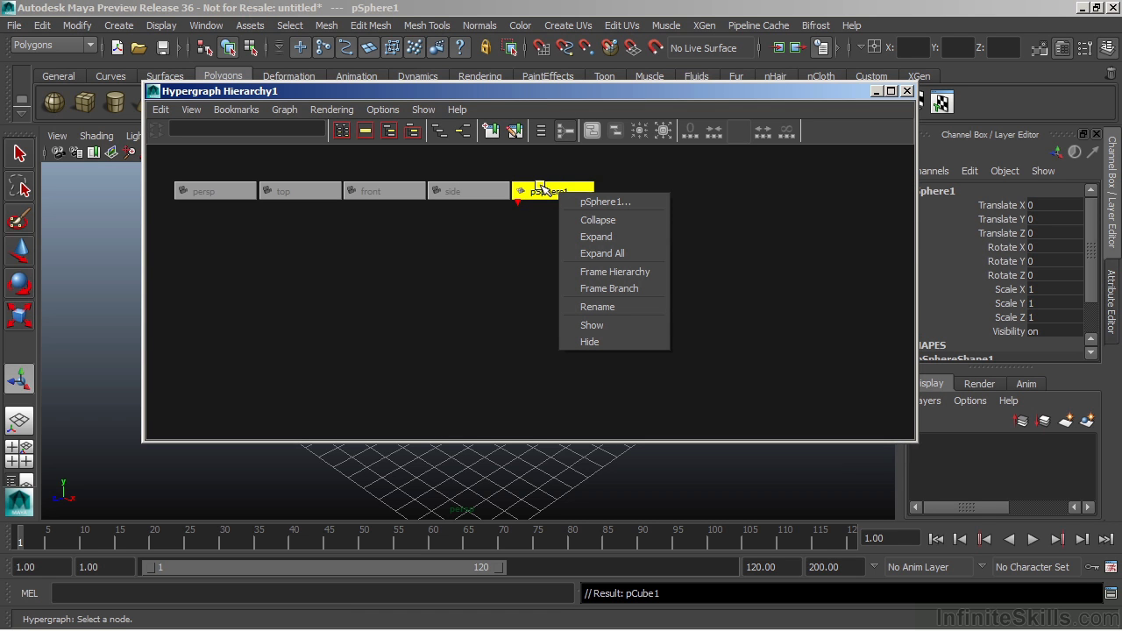
click(596, 239)
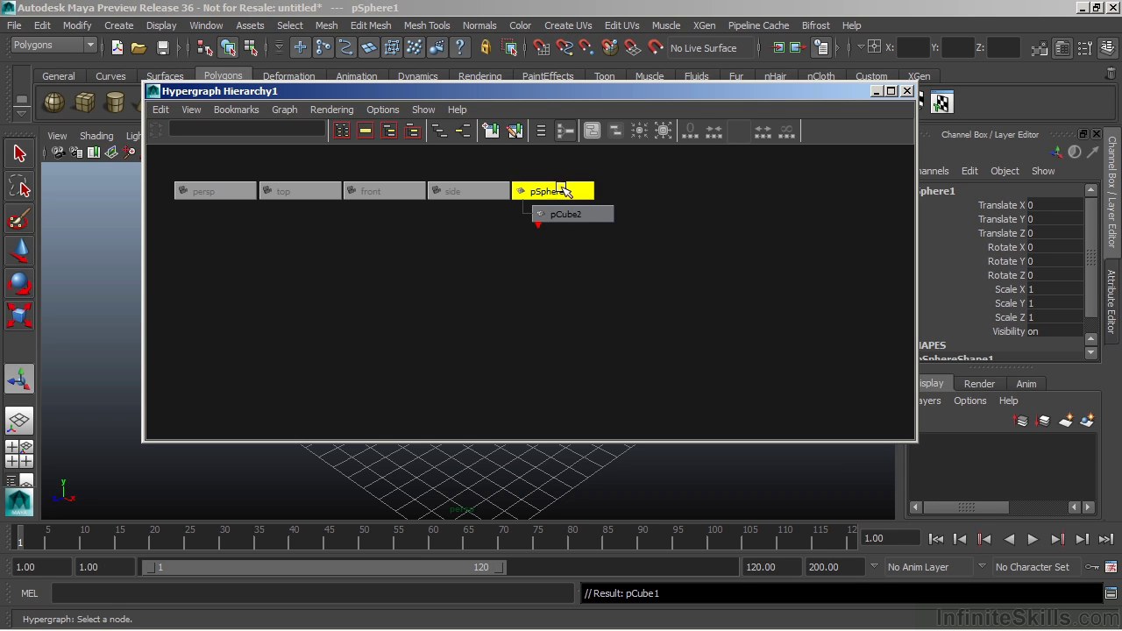
middle_drag(567, 212, 571, 189)
right_click(570, 190)
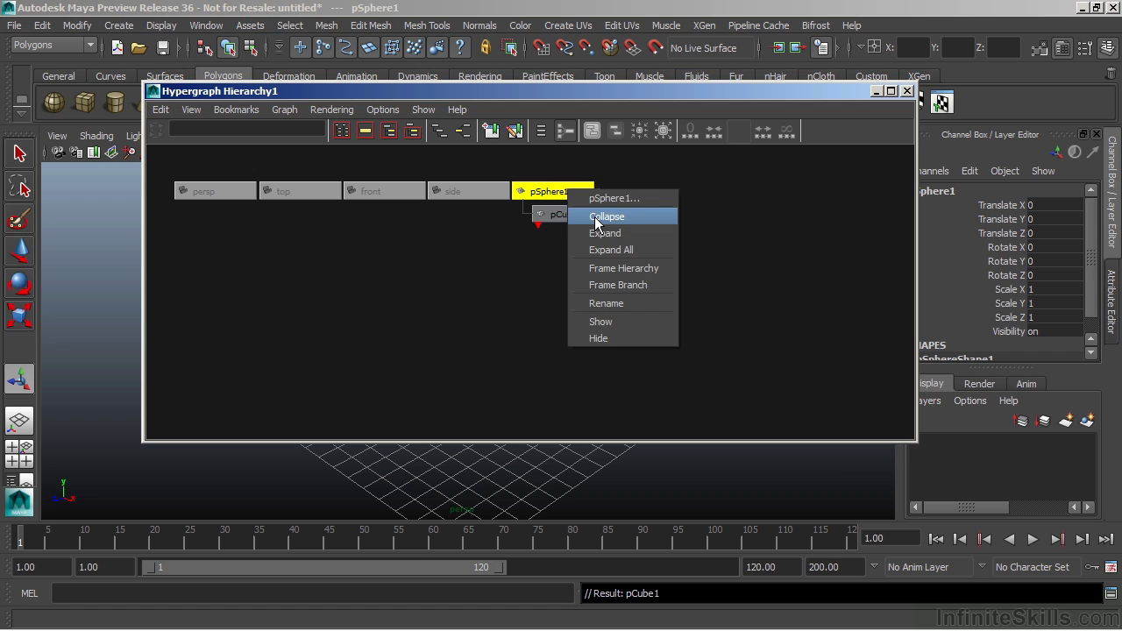
click(596, 221)
right_click(571, 191)
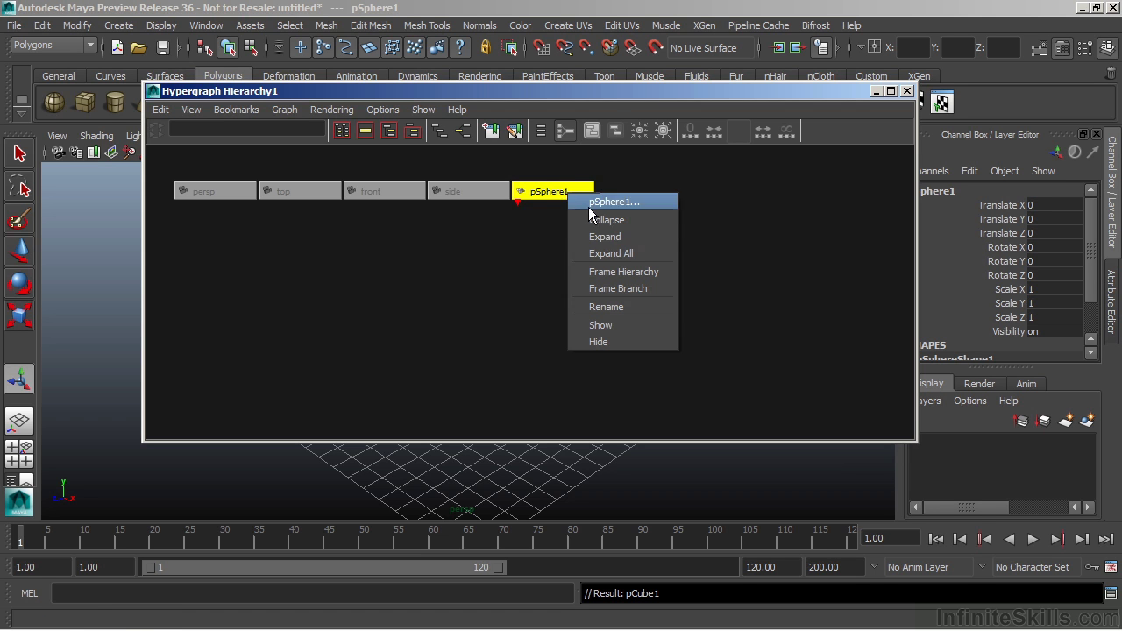
click(606, 254)
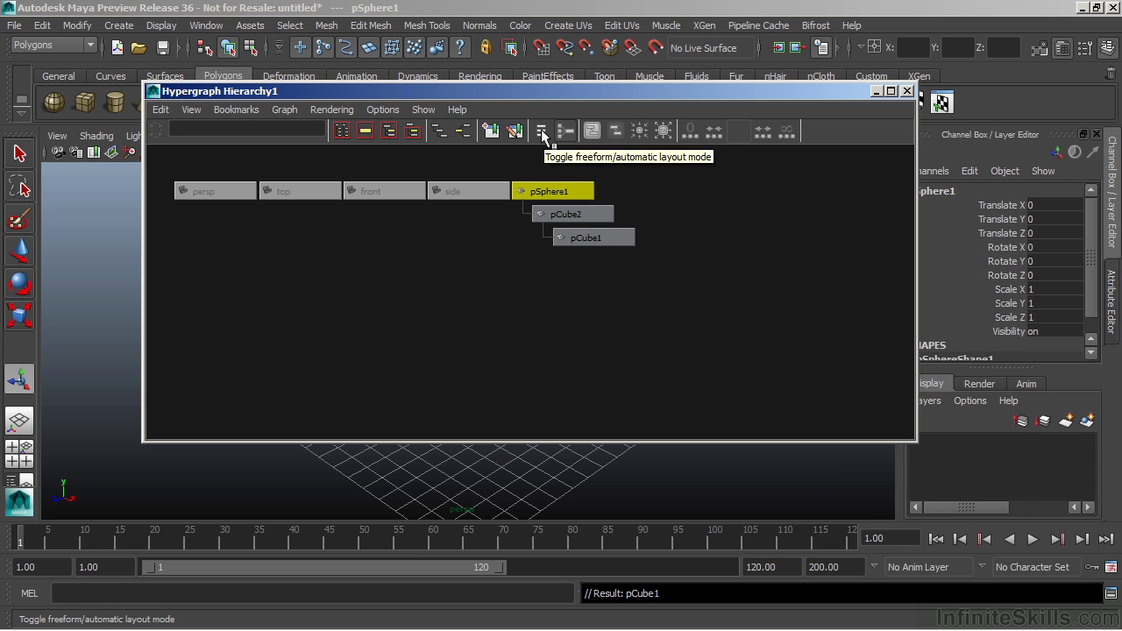
- Unparent pCube2 from pSphere1 and switch the Hypergraph to freeform layout
middle_drag(558, 215, 699, 219)
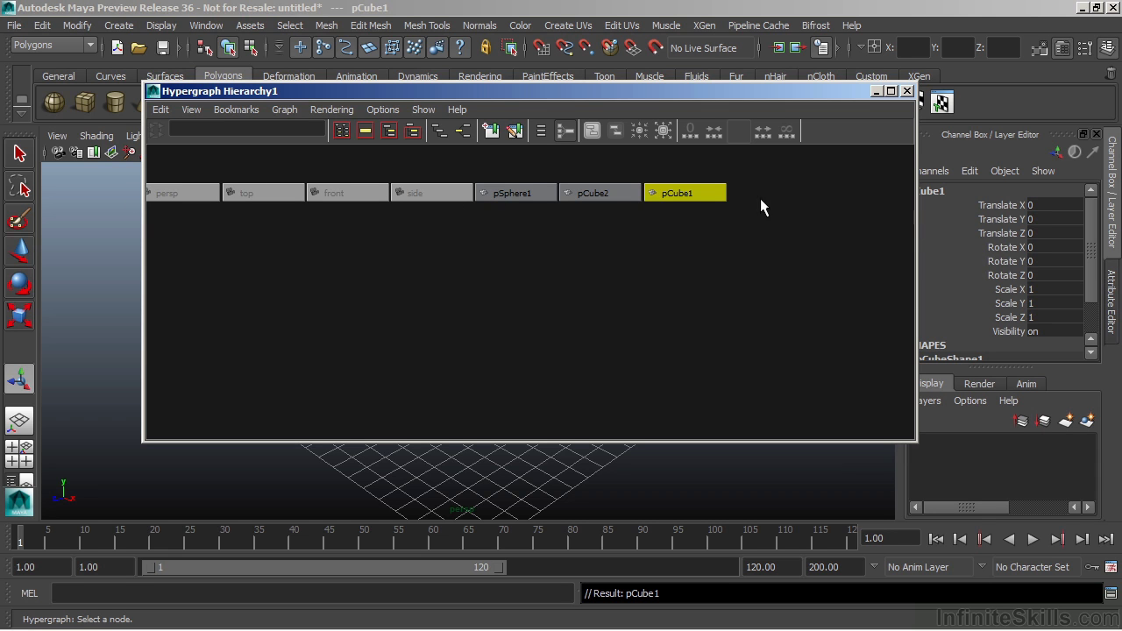
click(541, 131)
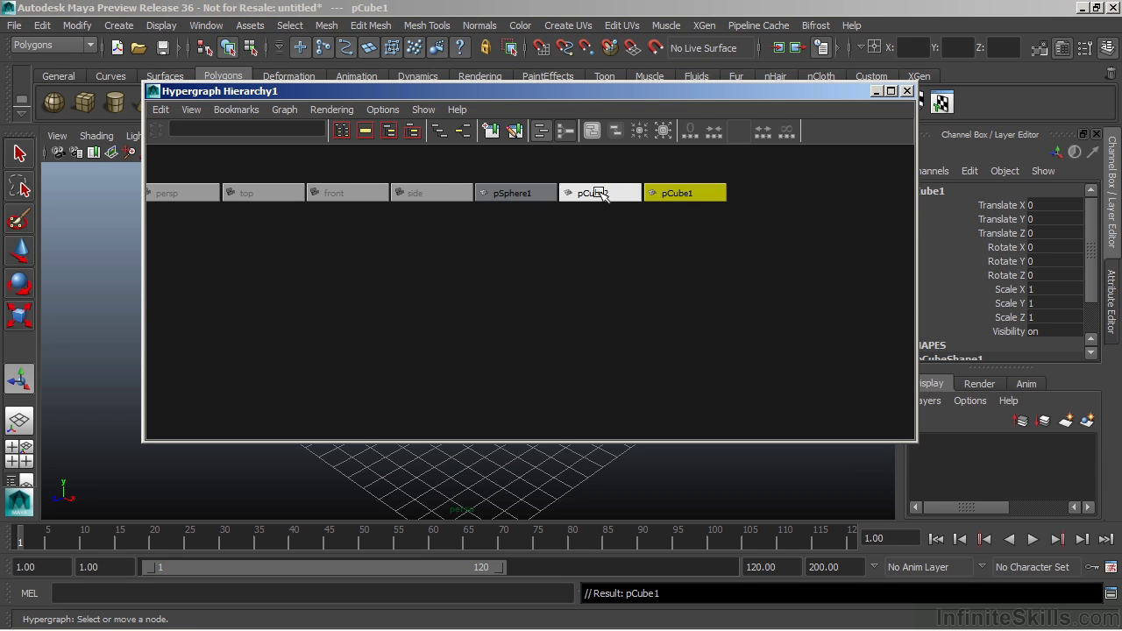
- Scatter pCube1, pCube2, pSphere1 and the side, front and top cameras to new spots
drag(672, 192, 775, 292)
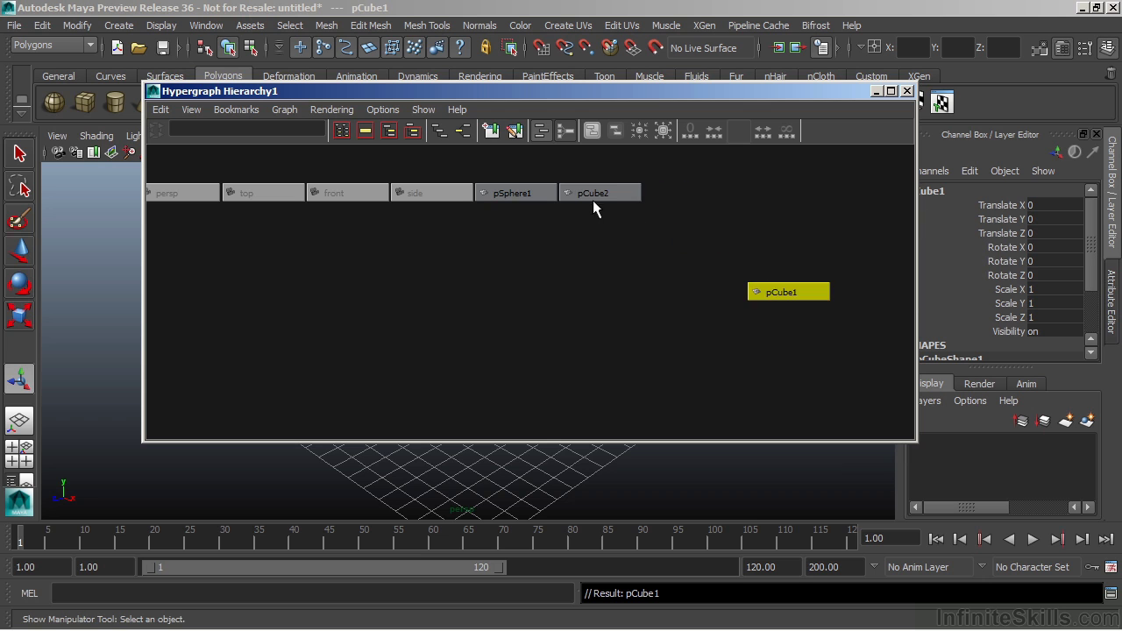
drag(592, 207, 768, 196)
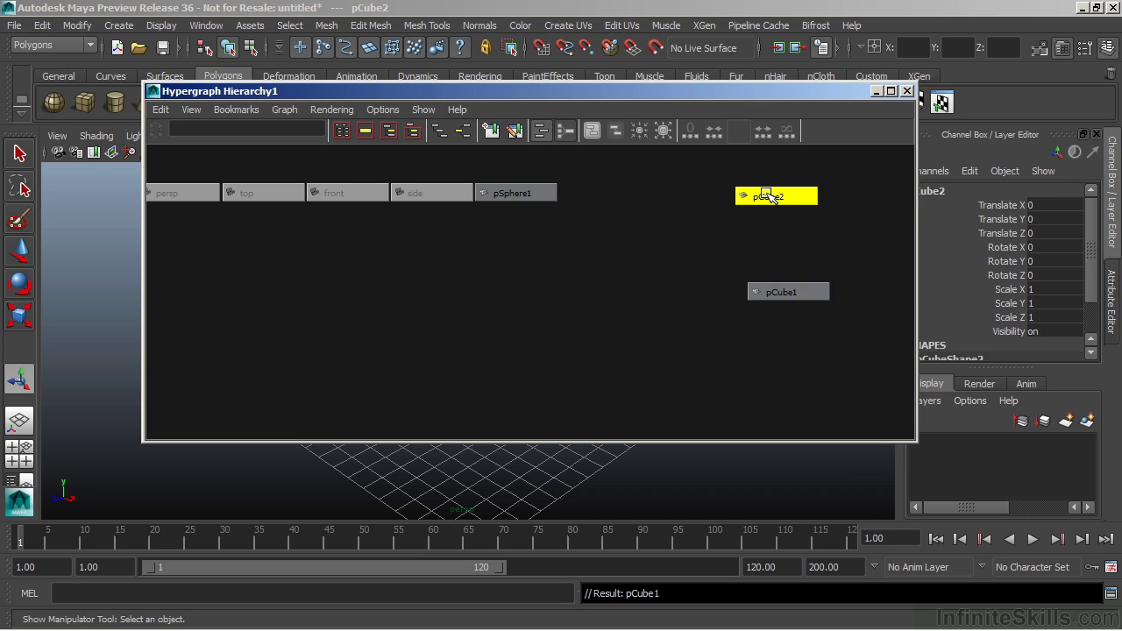
drag(521, 193, 519, 326)
drag(458, 191, 604, 246)
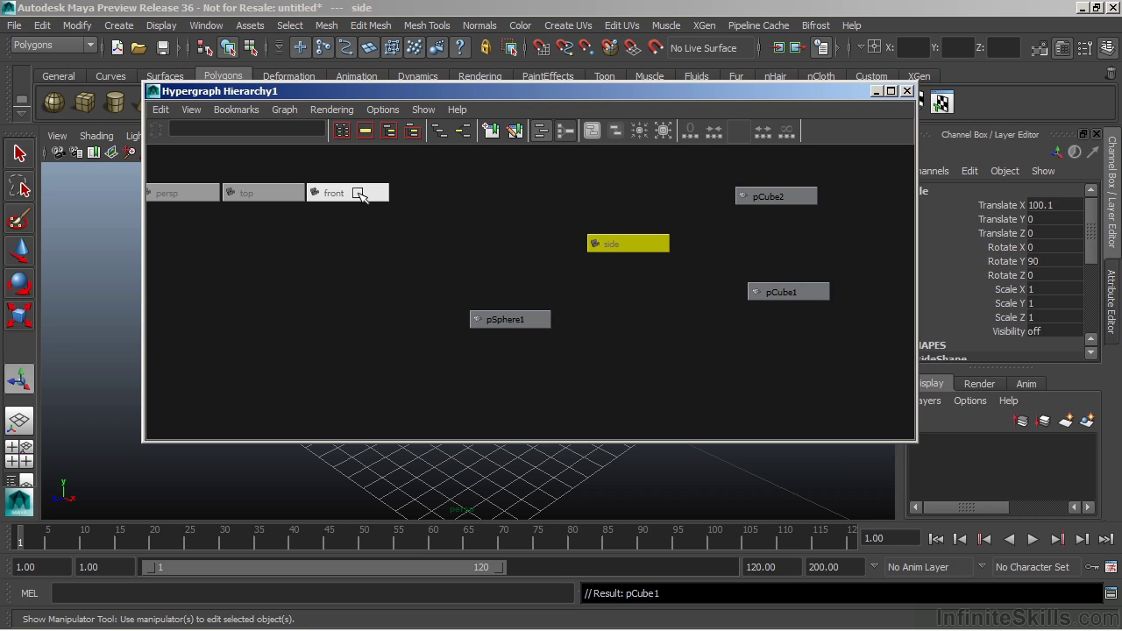
drag(355, 193, 303, 375)
drag(268, 194, 501, 205)
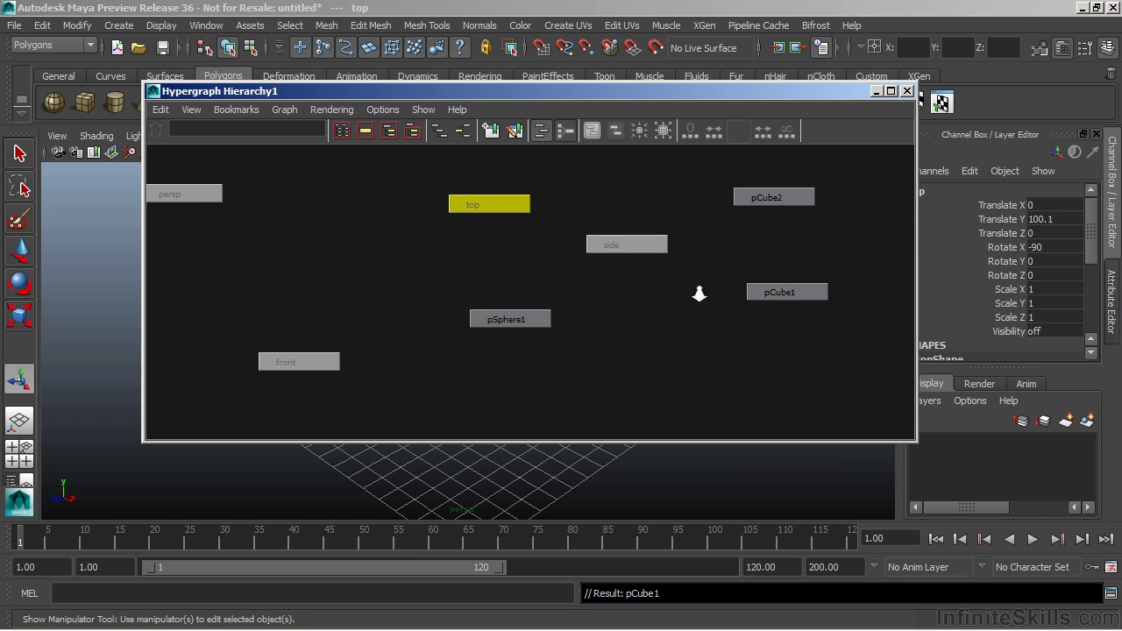
- Toggle the Hypergraph back to automatic layout, lining the nodes up in one row
scroll(446, 289, down, 3)
alt+middle_drag(446, 288, 420, 265)
alt+right_drag(420, 265, 613, 278)
alt+middle_drag(613, 278, 609, 329)
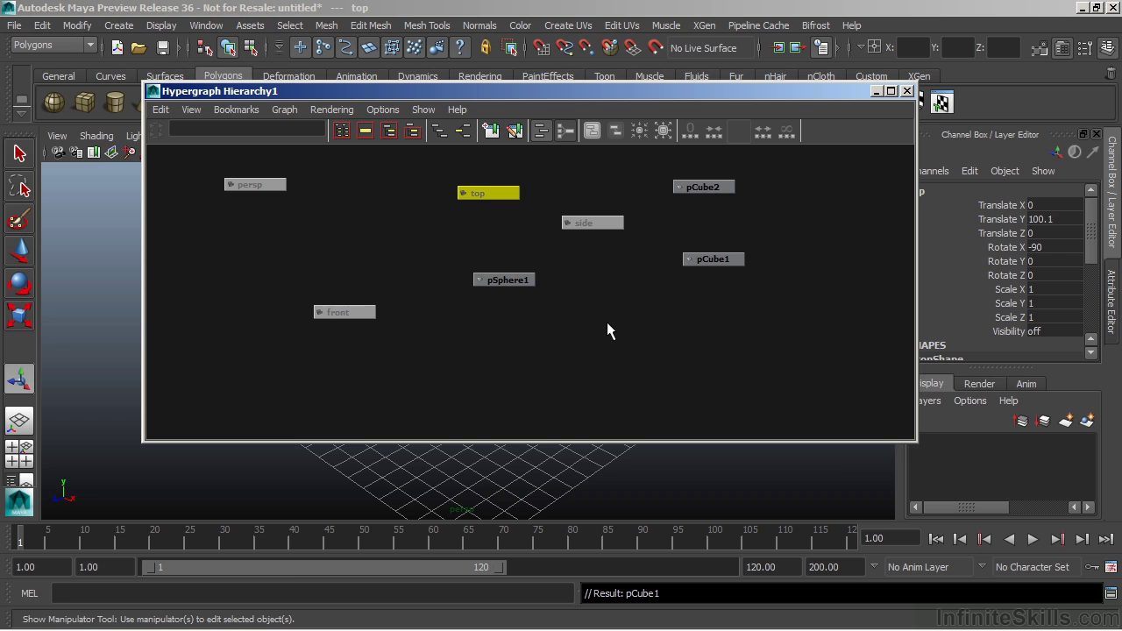
click(540, 133)
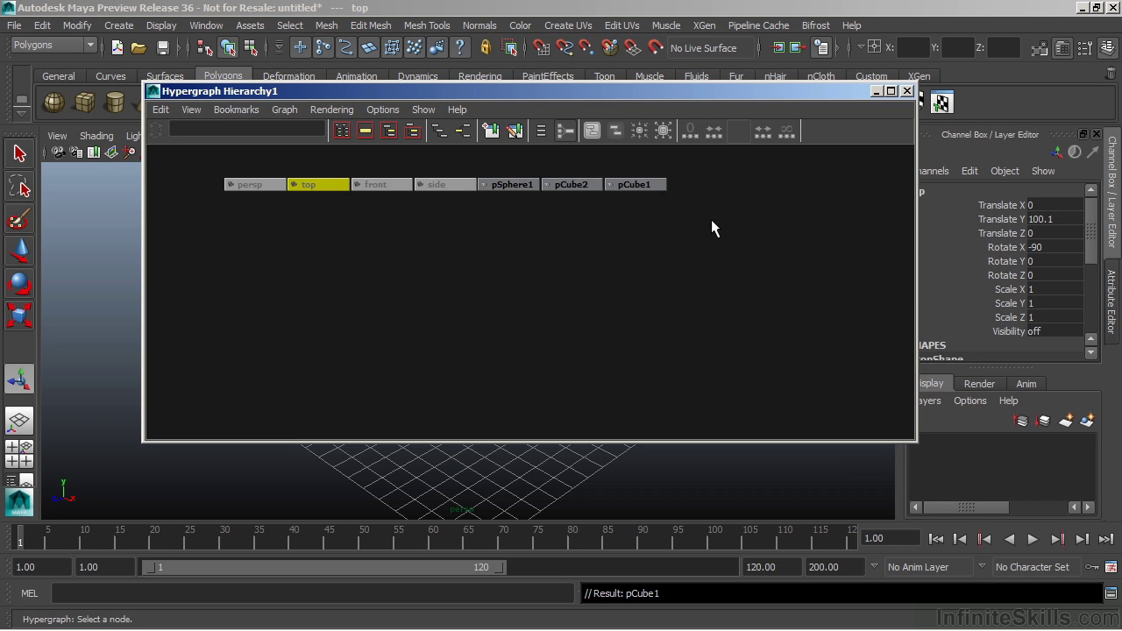
- Restore freeform layout, move the Hypergraph window left, and select pSphere1
click(542, 131)
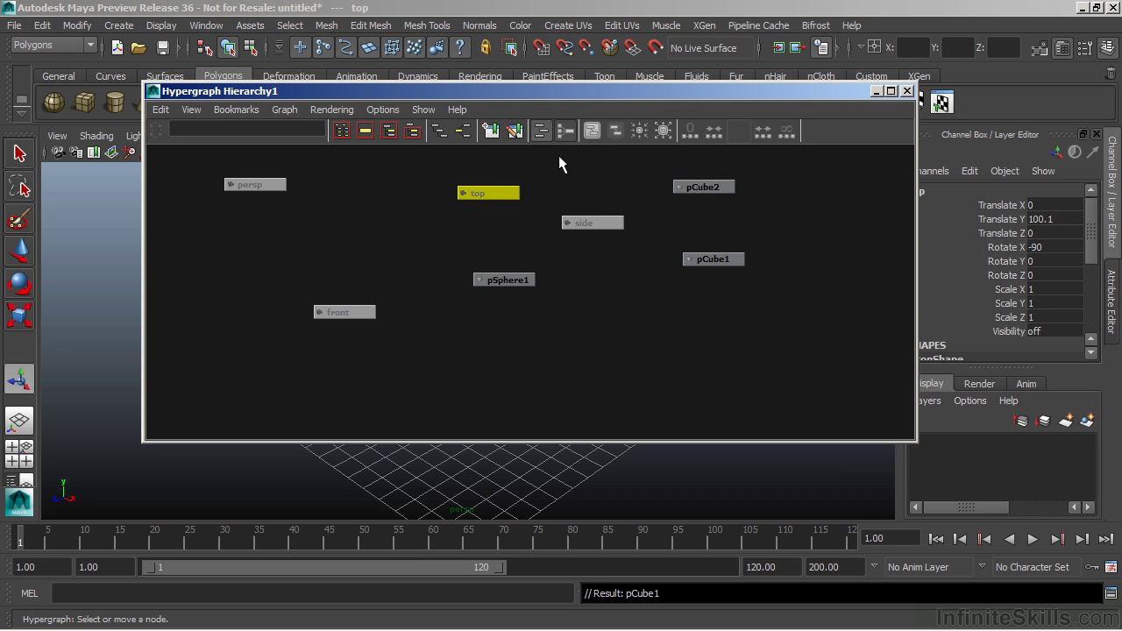
drag(608, 89, 549, 84)
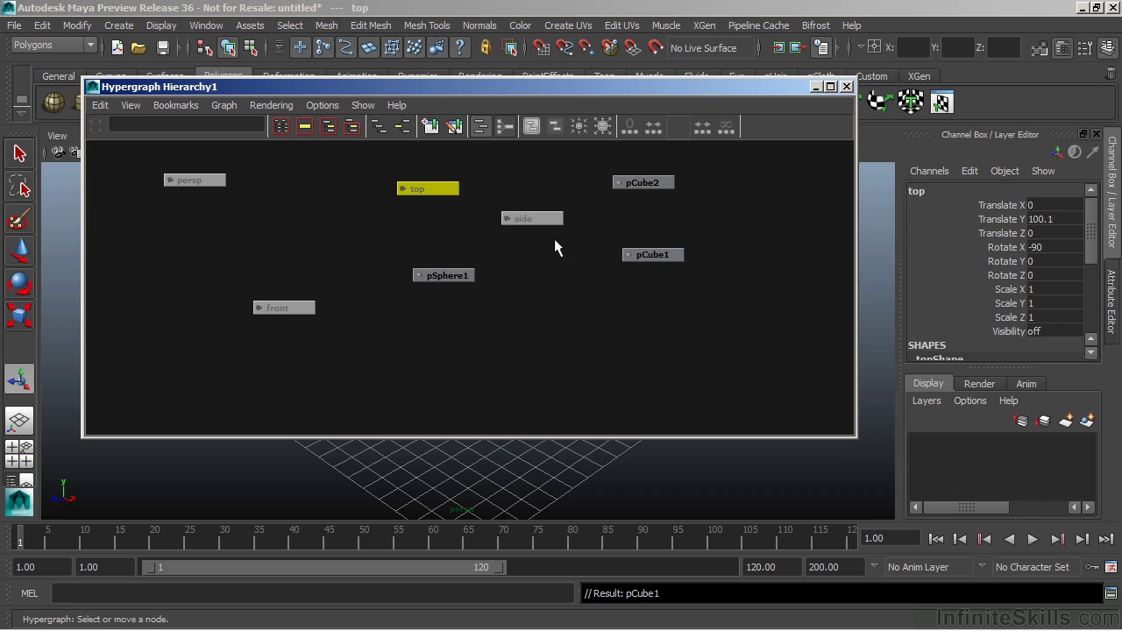
click(465, 276)
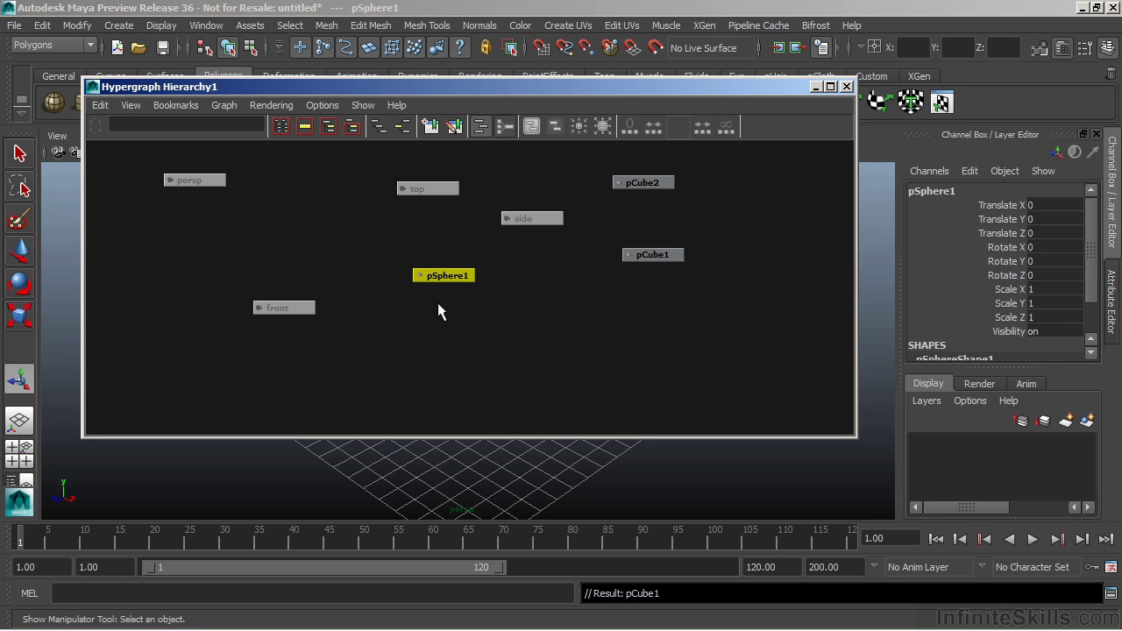
scroll(1011, 262, down, 2)
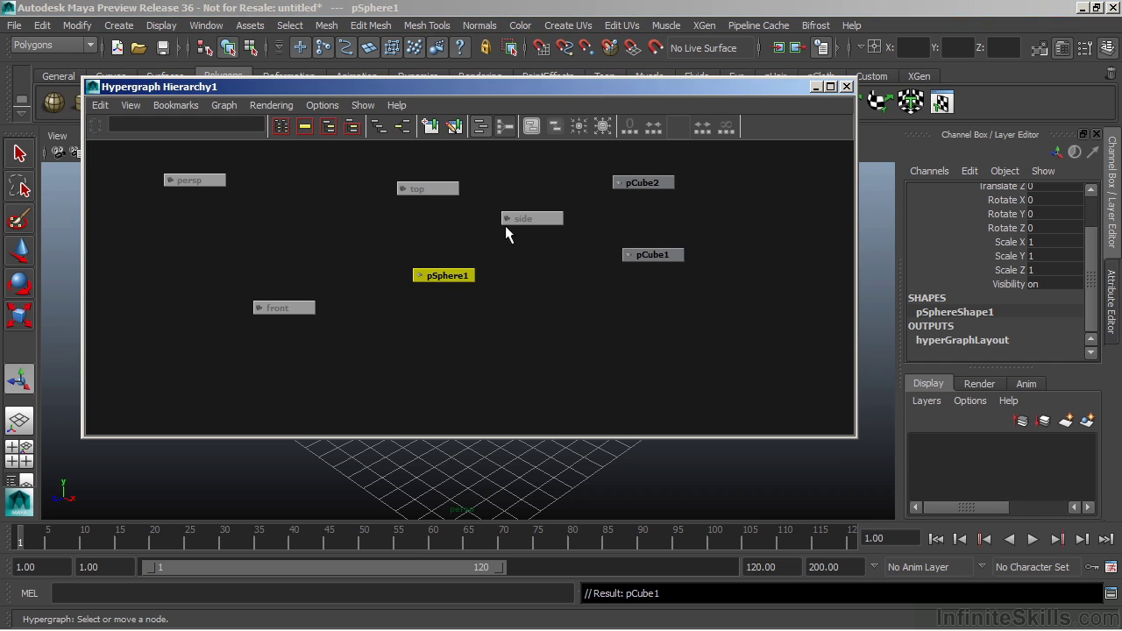
alt+middle_drag(508, 230, 529, 244)
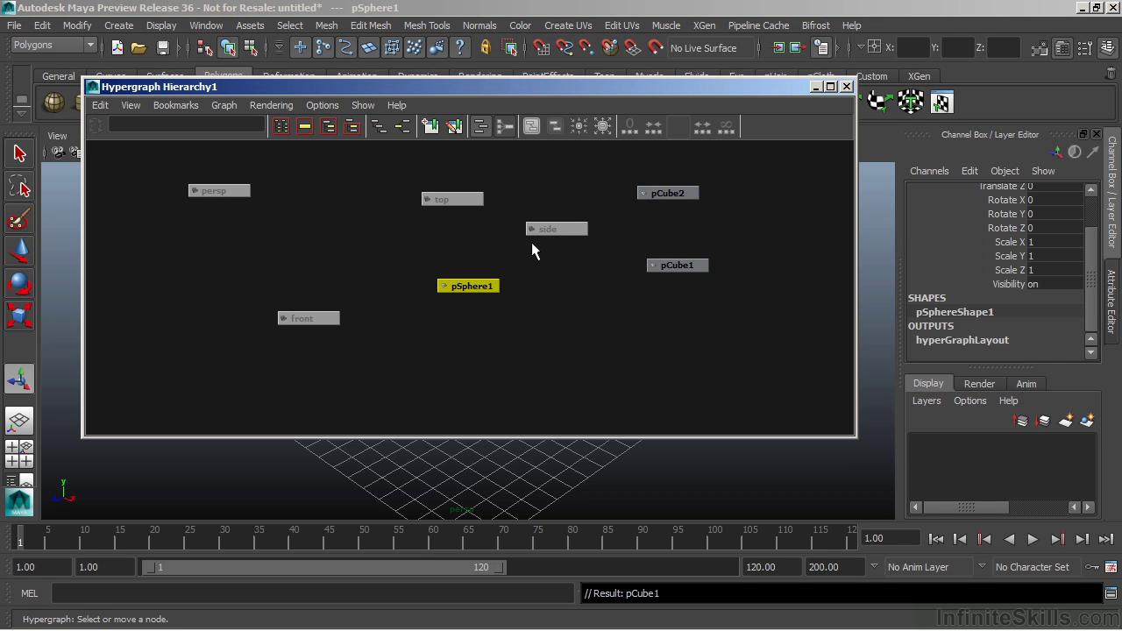